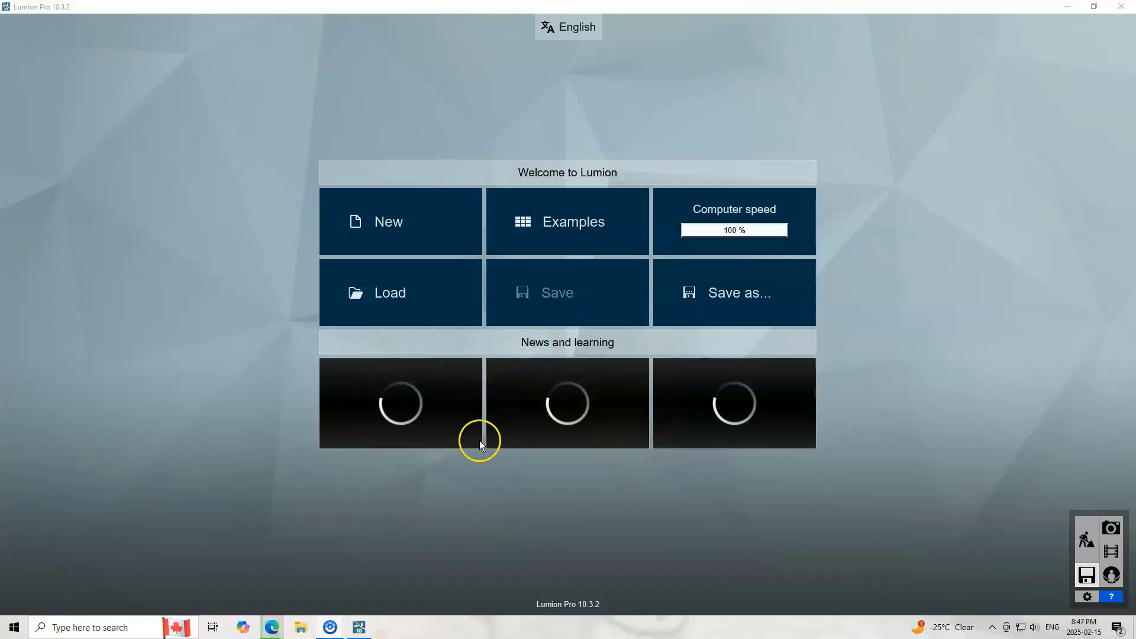
Step: Create a new Tropical Environment project and import Jimmy for Lumion.dwg as a model named try
left_click(407, 238)
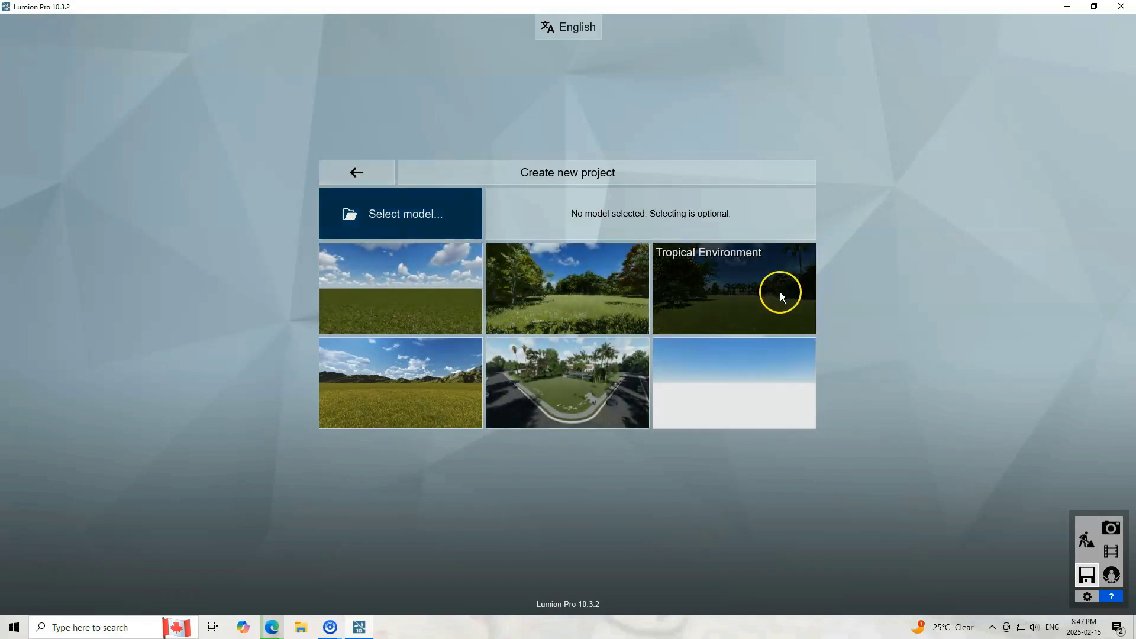
left_click(751, 299)
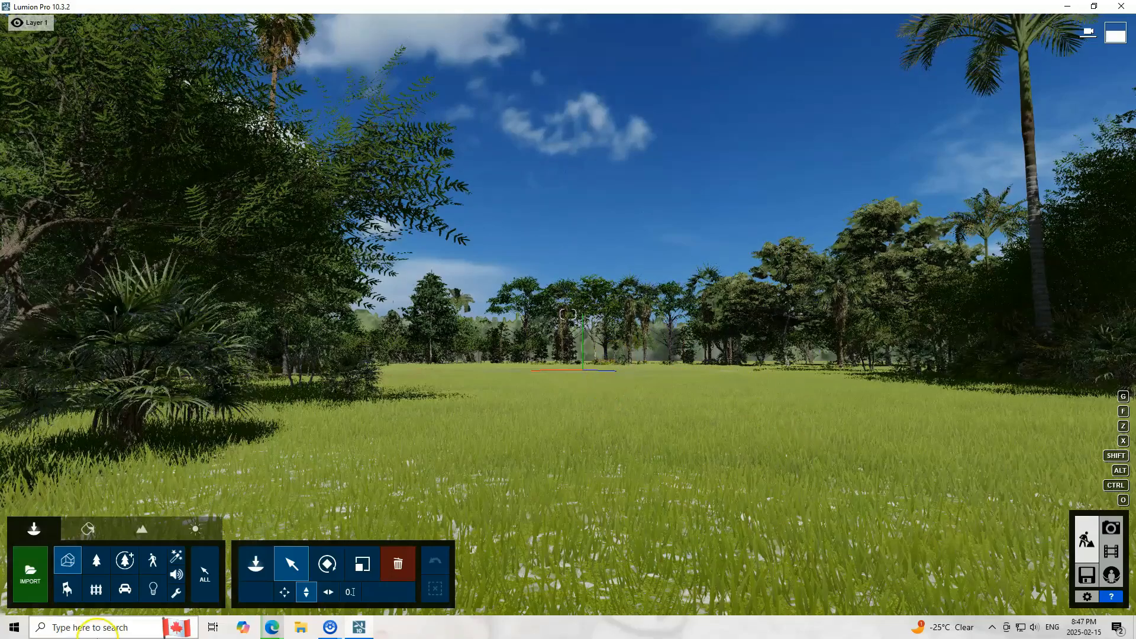
left_click(26, 600)
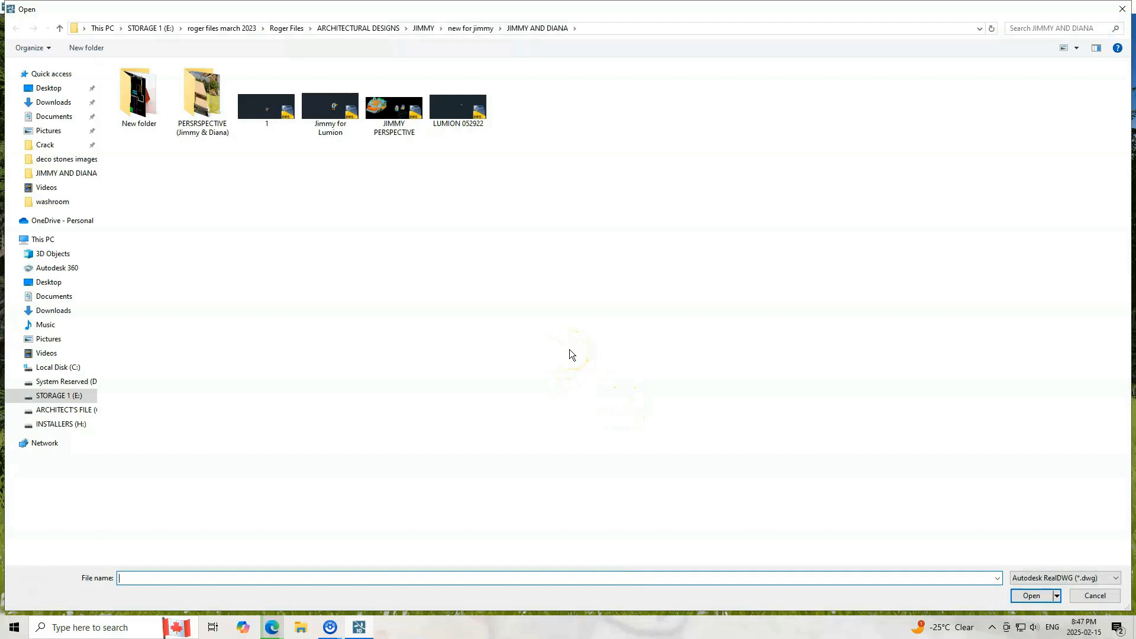
double_click(329, 112)
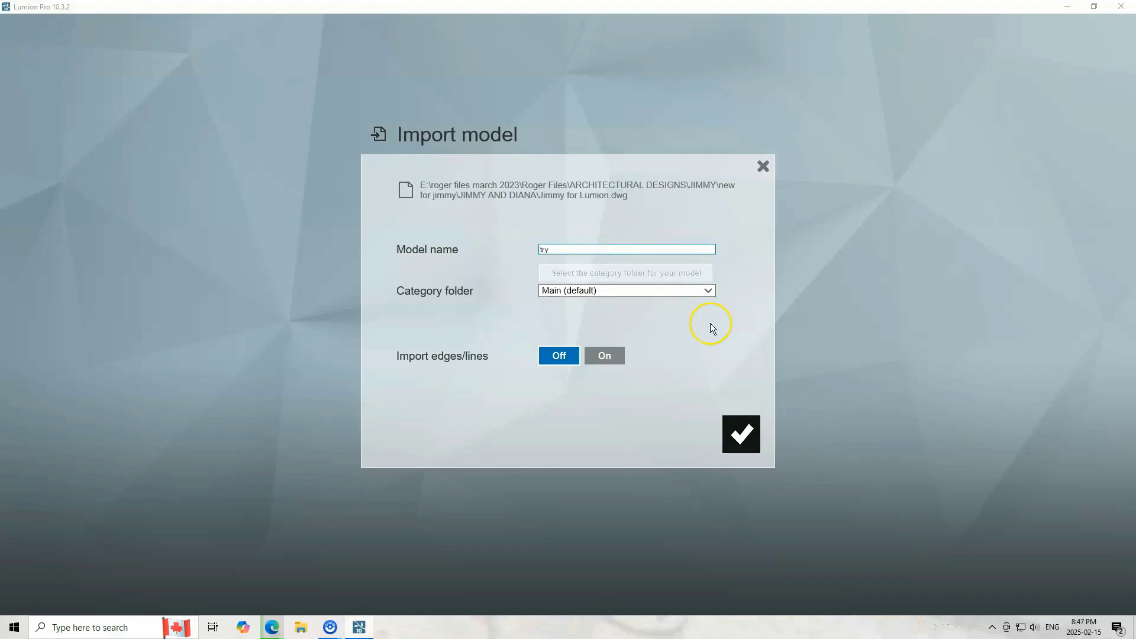
left_click(741, 434)
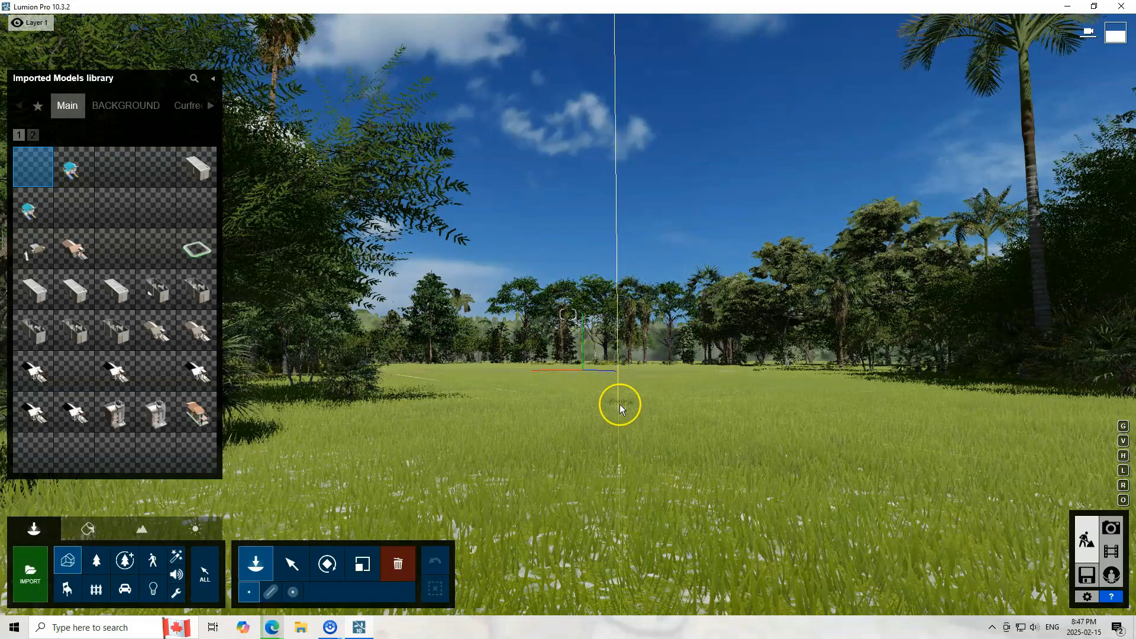
Step: Place the imported try model in the middle of the grass clearing and leave placement mode
key("q")
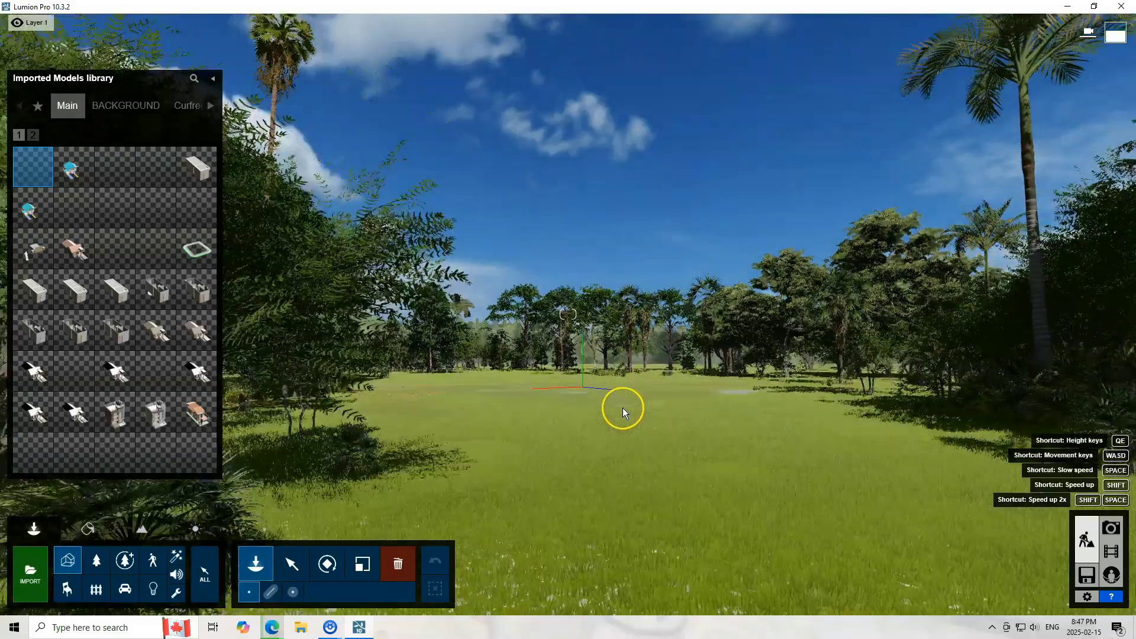
key("w")
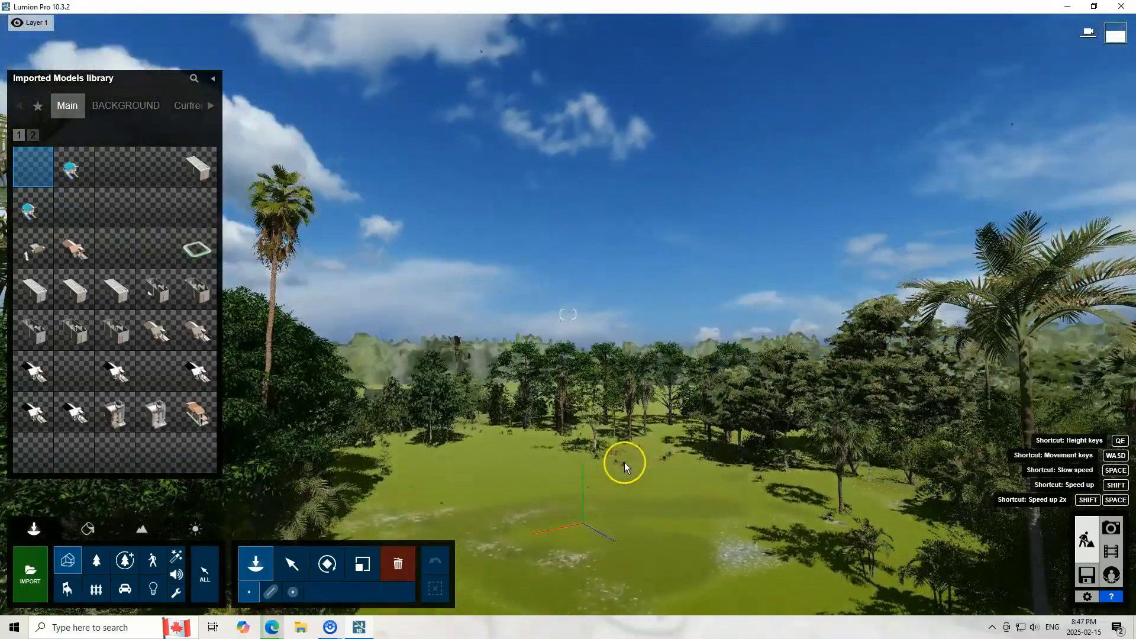
mouse_move(624, 461)
right_mouse_down()
mouse_move(620, 505)
mouse_move(637, 490)
mouse_move(628, 473)
right_mouse_up()
left_click_drag(576, 327, 612, 326)
left_click_drag(553, 295, 580, 295)
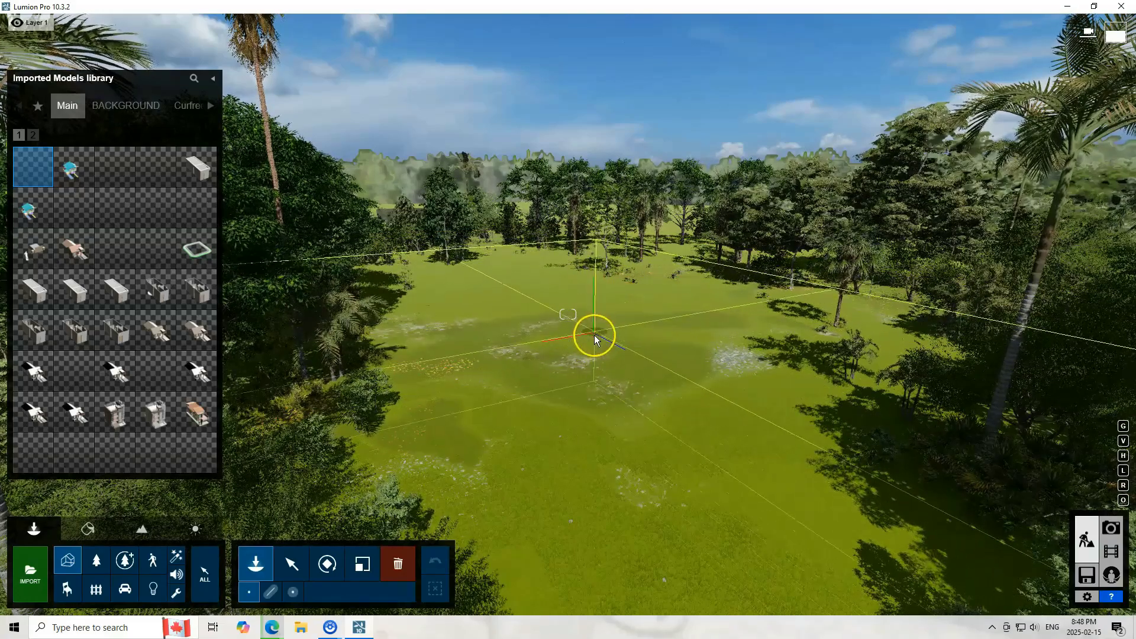
left_click_drag(594, 336, 682, 279)
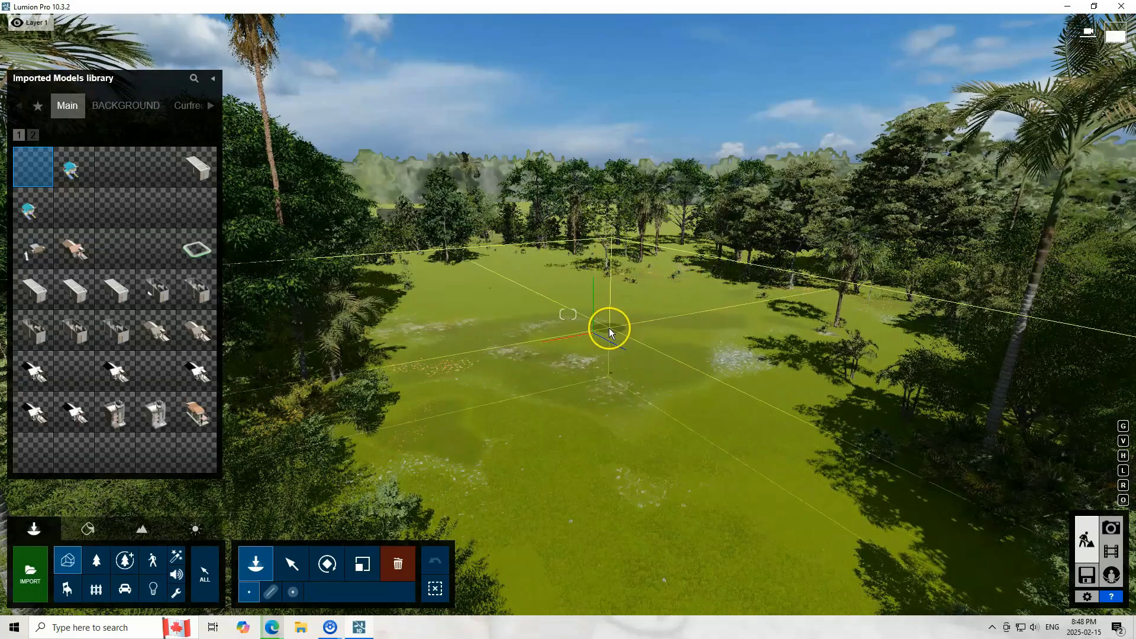
key("Escape")
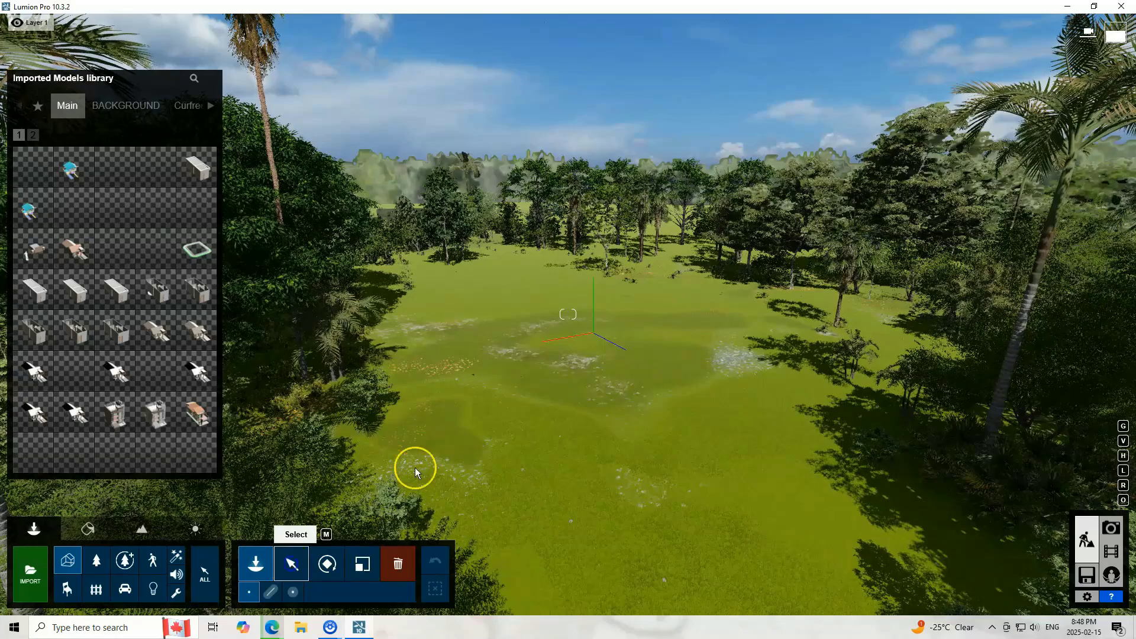
Step: Survey the clearing and surrounding trees from farther away to look for the placed model's geometry
mouse_move(594, 336)
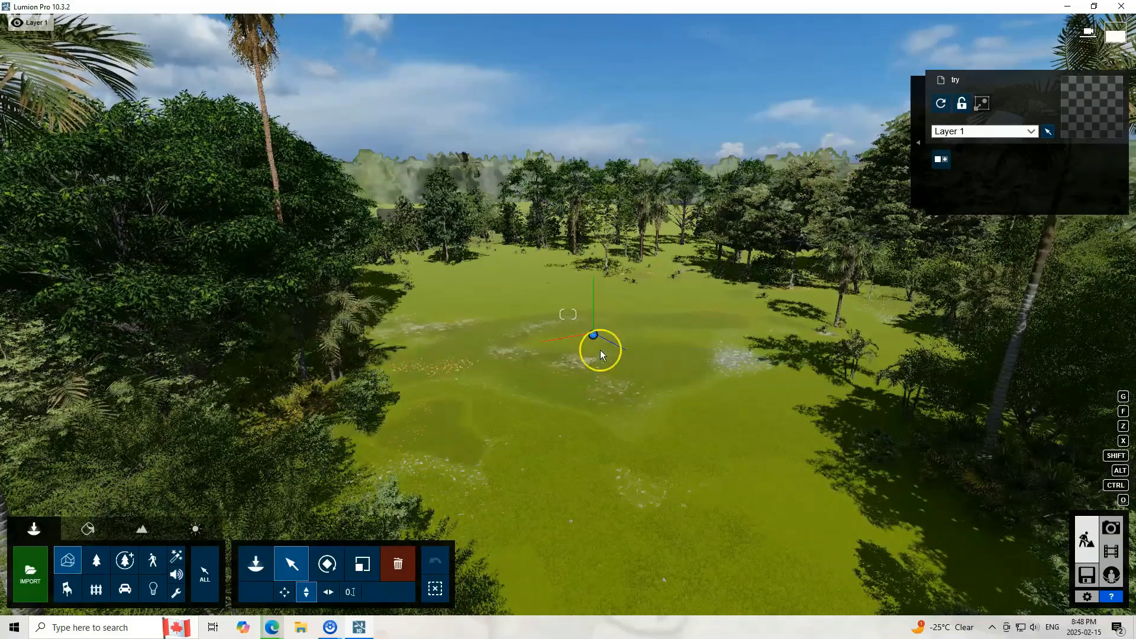
scroll(584, 379, "down", 3)
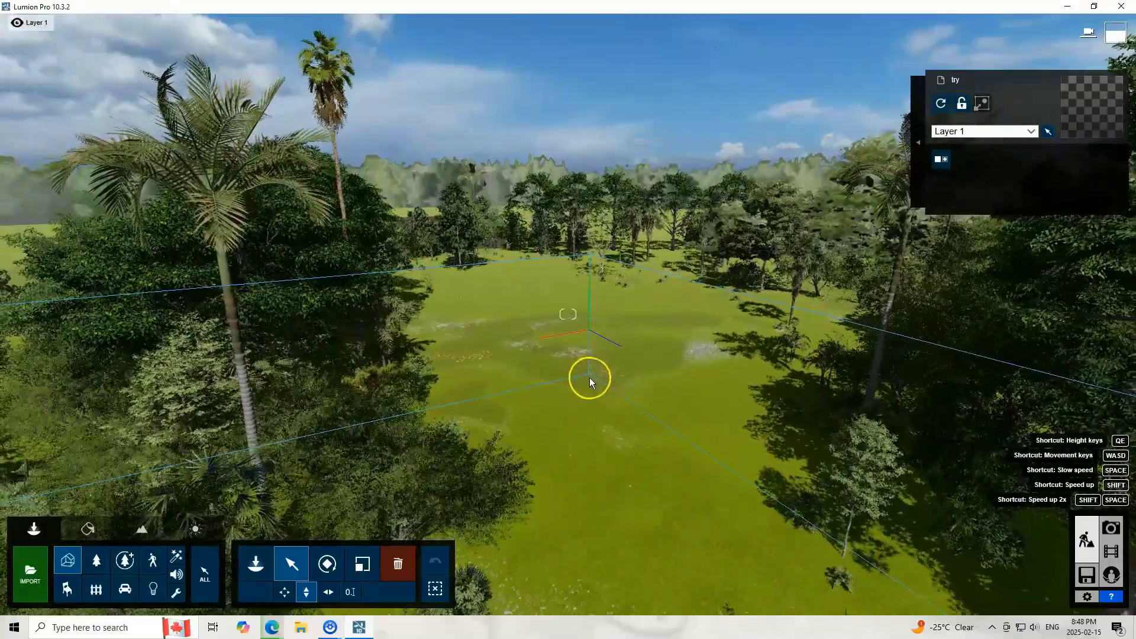
scroll(590, 377, "down", 1)
scroll(591, 373, "down", 3)
scroll(598, 352, "down", 2)
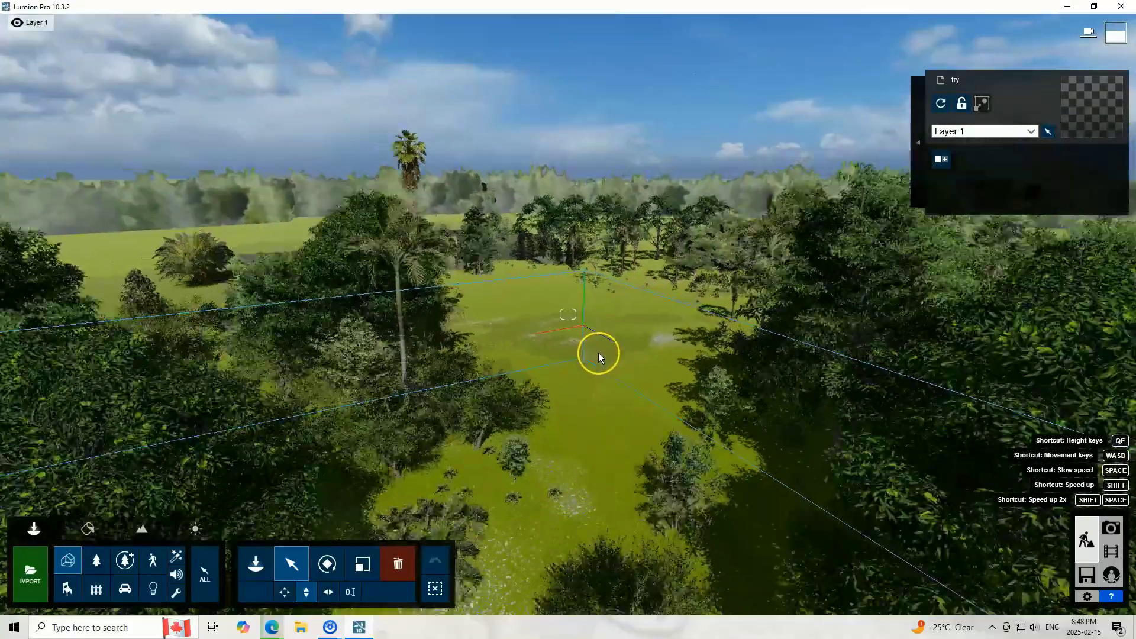
scroll(598, 353, "down", 3)
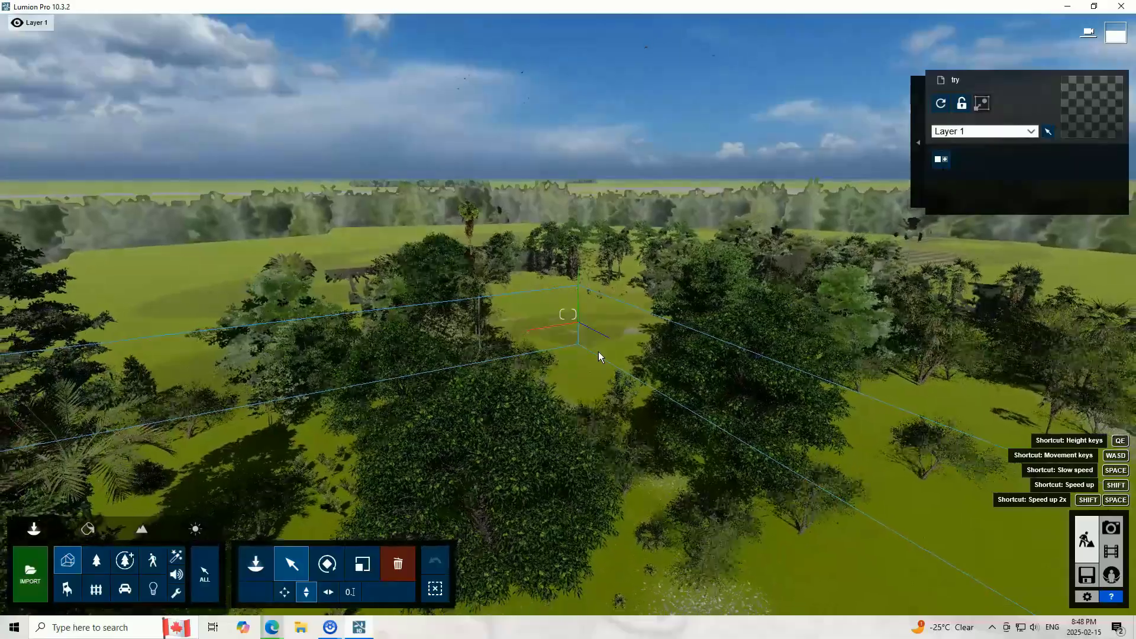
scroll(597, 350, "down", 1)
right_click_drag(597, 350, 594, 344)
key("w")
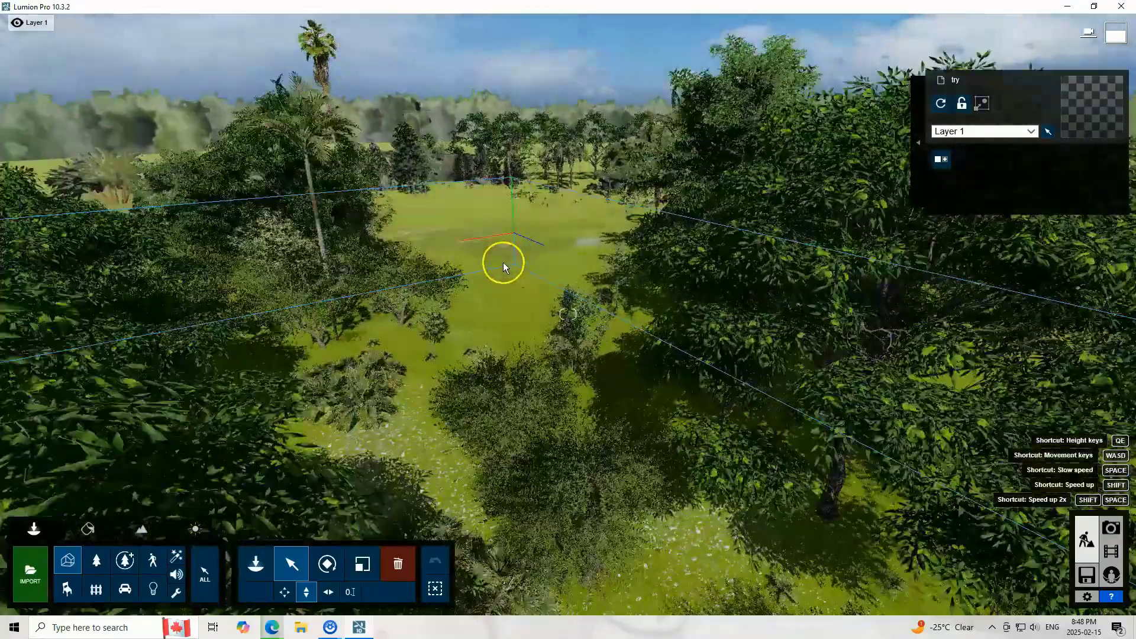
key("w")
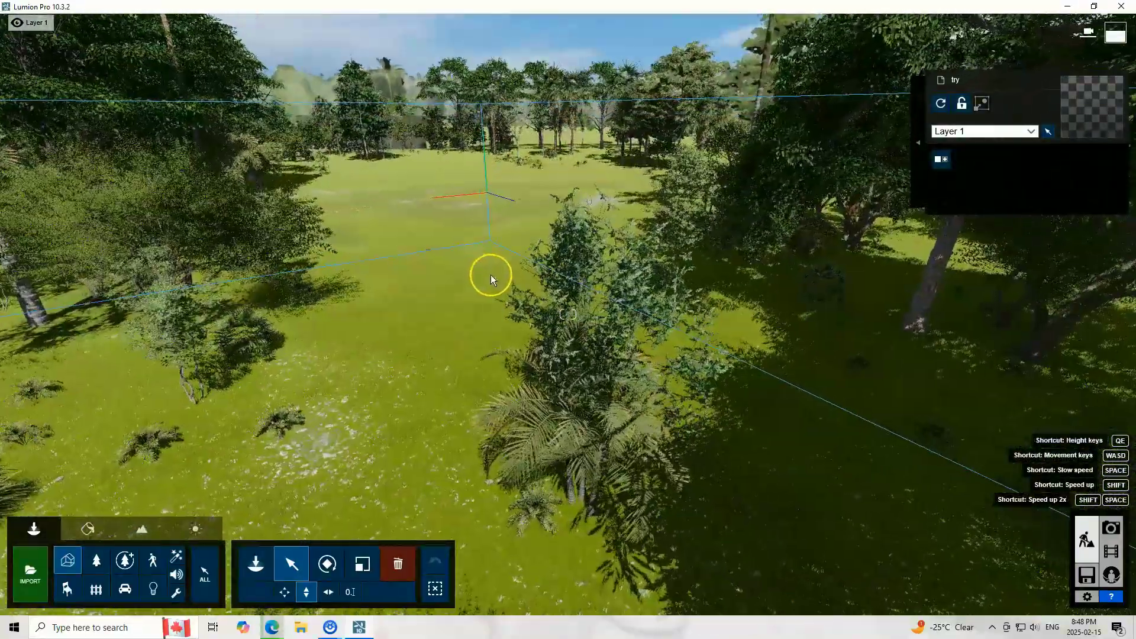
key("d")
key("a")
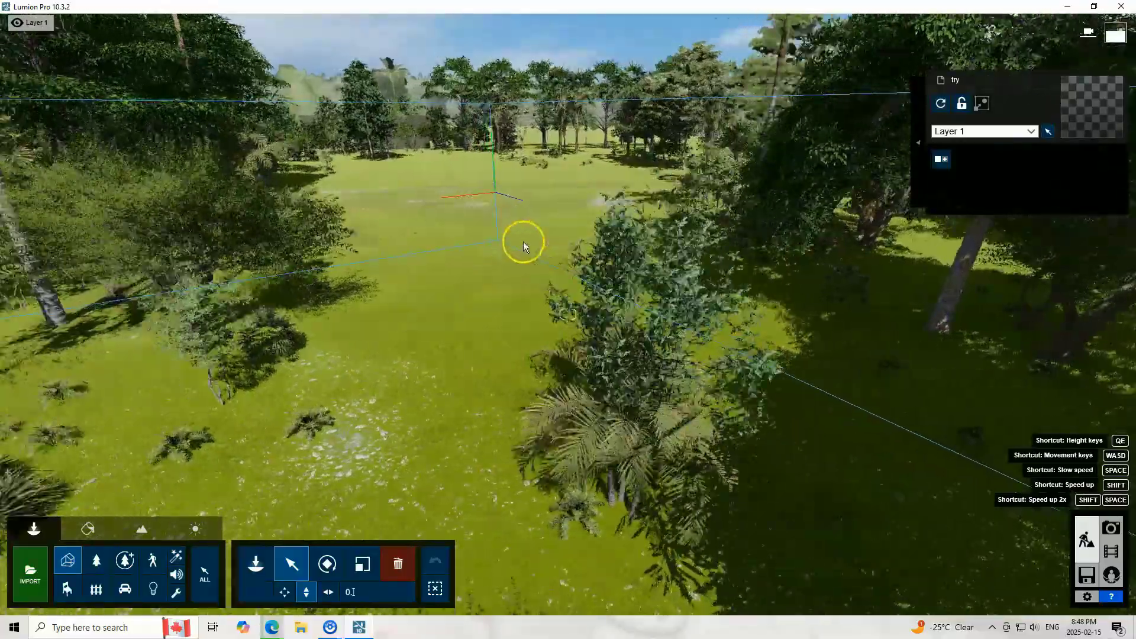
right_click_drag(519, 212, 545, 223)
key("q")
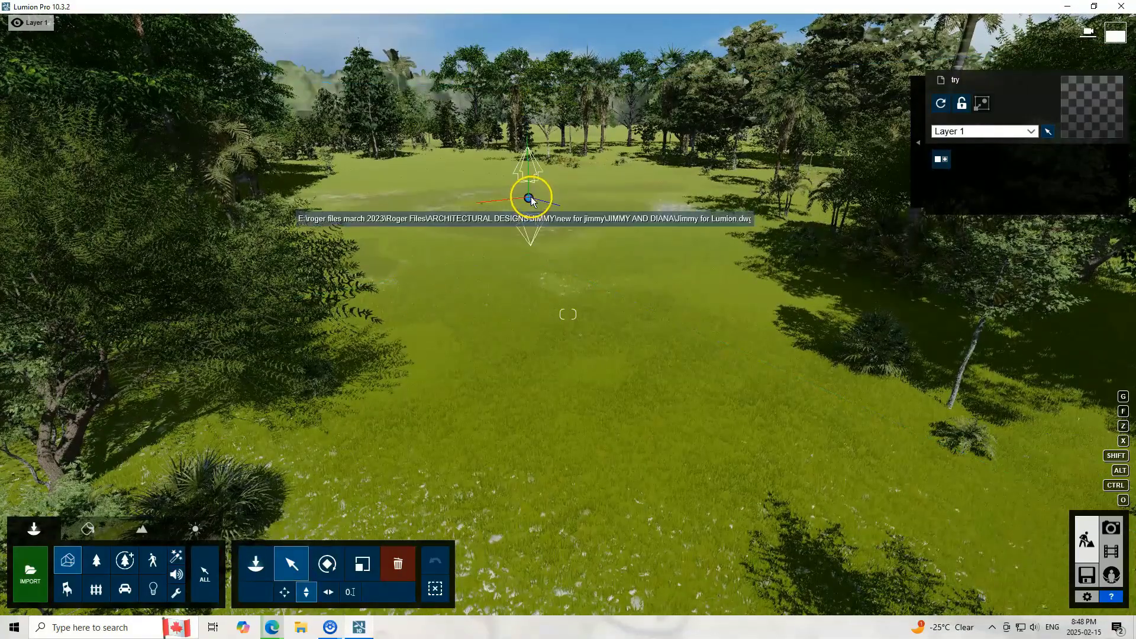
Step: Delete the imported try model from the clearing
left_click_drag(531, 196, 530, 203)
left_click(412, 525)
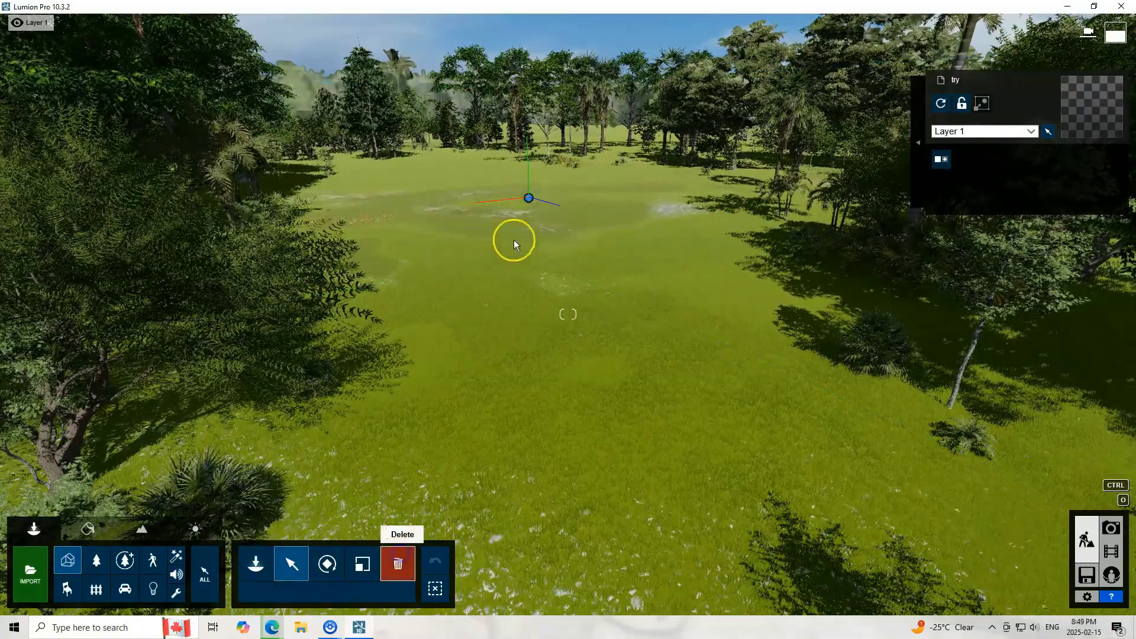
left_click(399, 559)
left_click(529, 214)
left_click(530, 197)
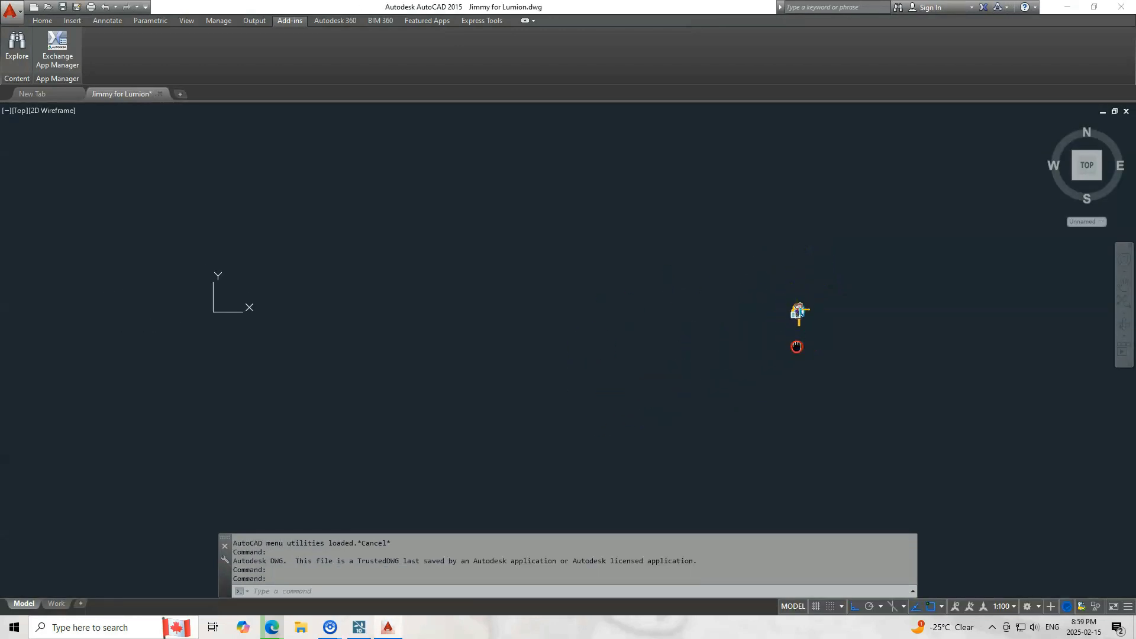
Step: Switch to Jimmy for Lumion.dwg in AutoCAD, show the house in SW Isometric view and shrink the command window
scroll(805, 324, "up", 10)
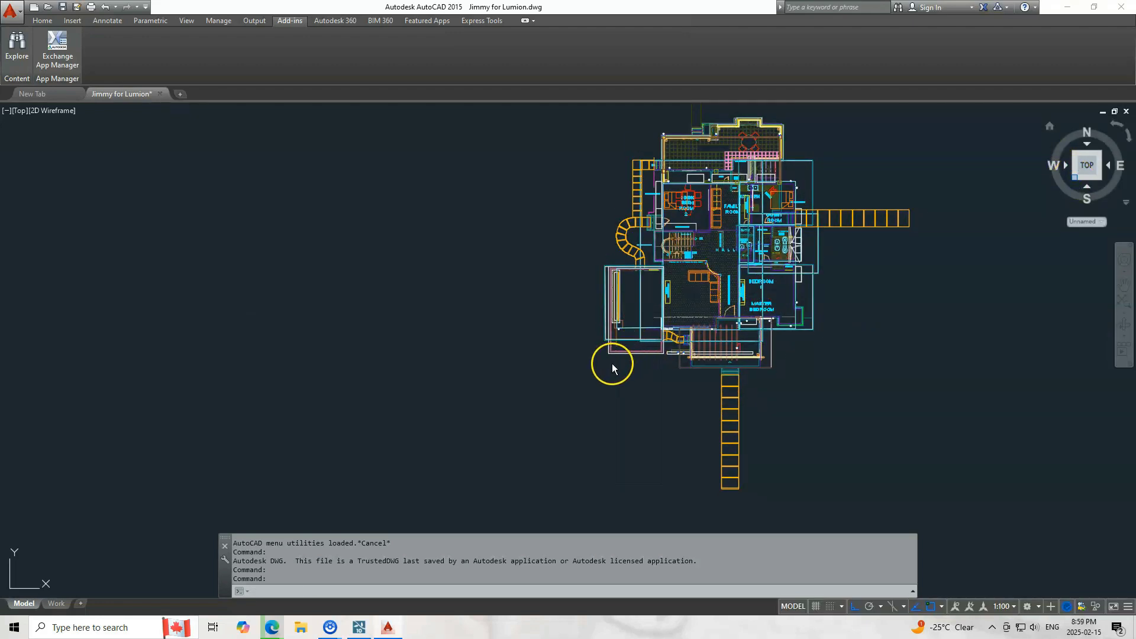
left_click(1074, 177)
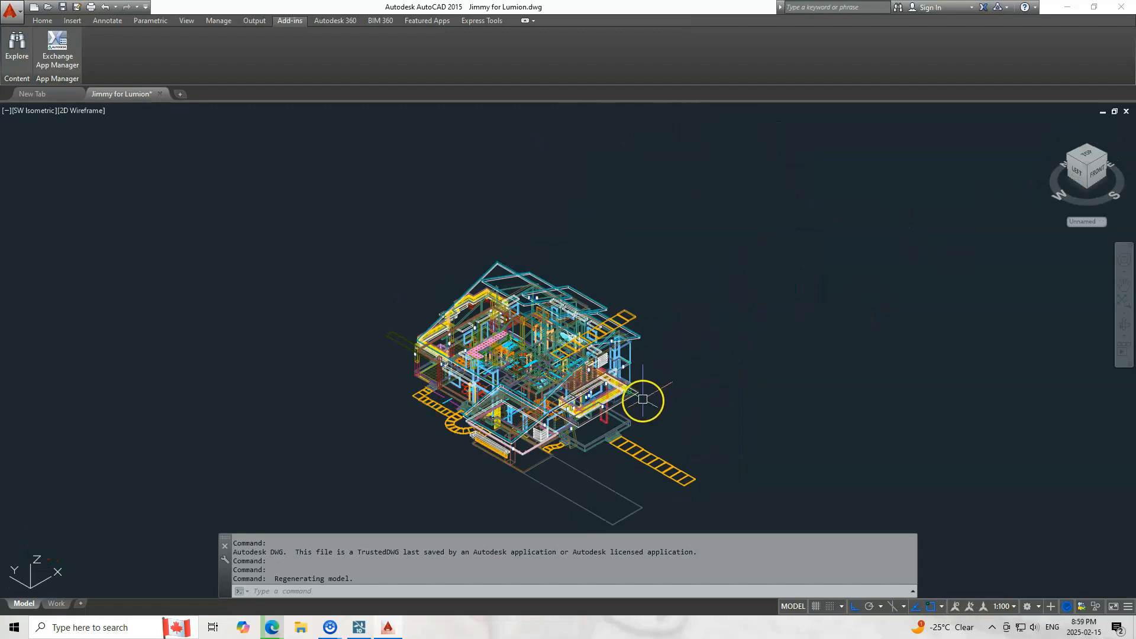
middle_click_drag(643, 399, 857, 299)
scroll(787, 375, "up", 3)
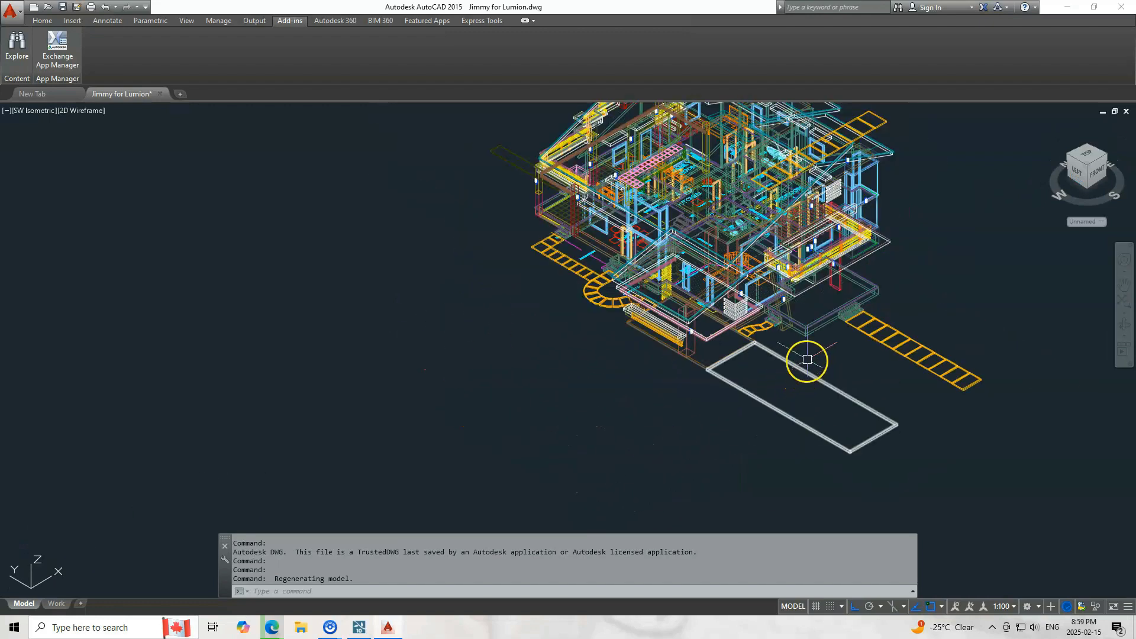
middle_click_drag(807, 359, 769, 395)
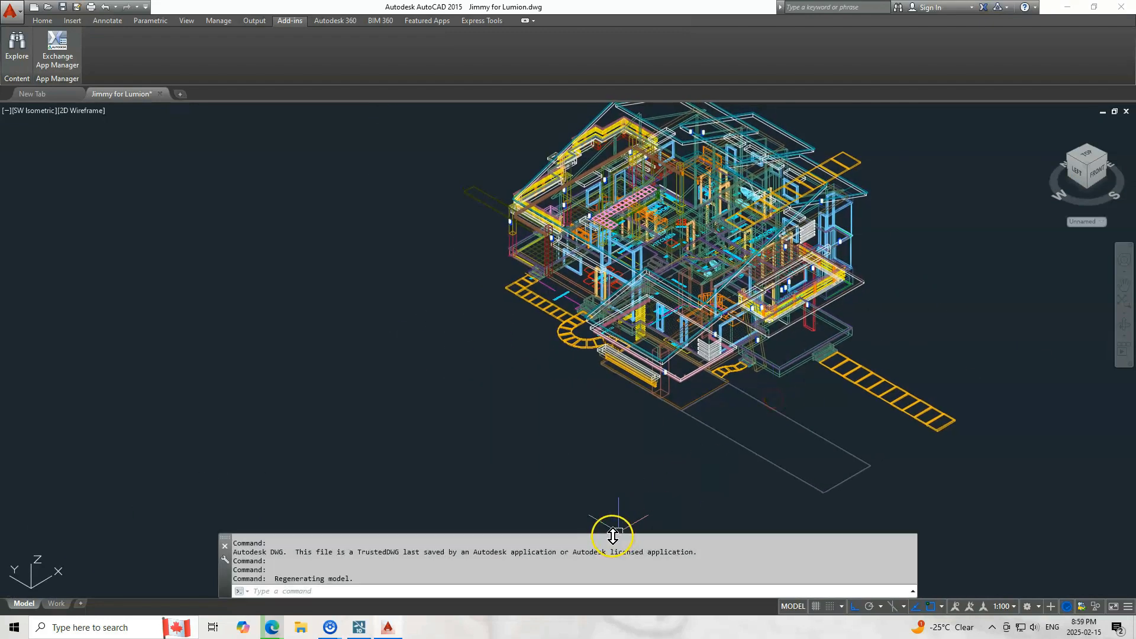
left_click_drag(613, 536, 619, 568)
middle_click_drag(734, 371, 713, 418)
Step: Display the house in the Realistic visual style and inspect it from several angles
type("vs")
key("Return")
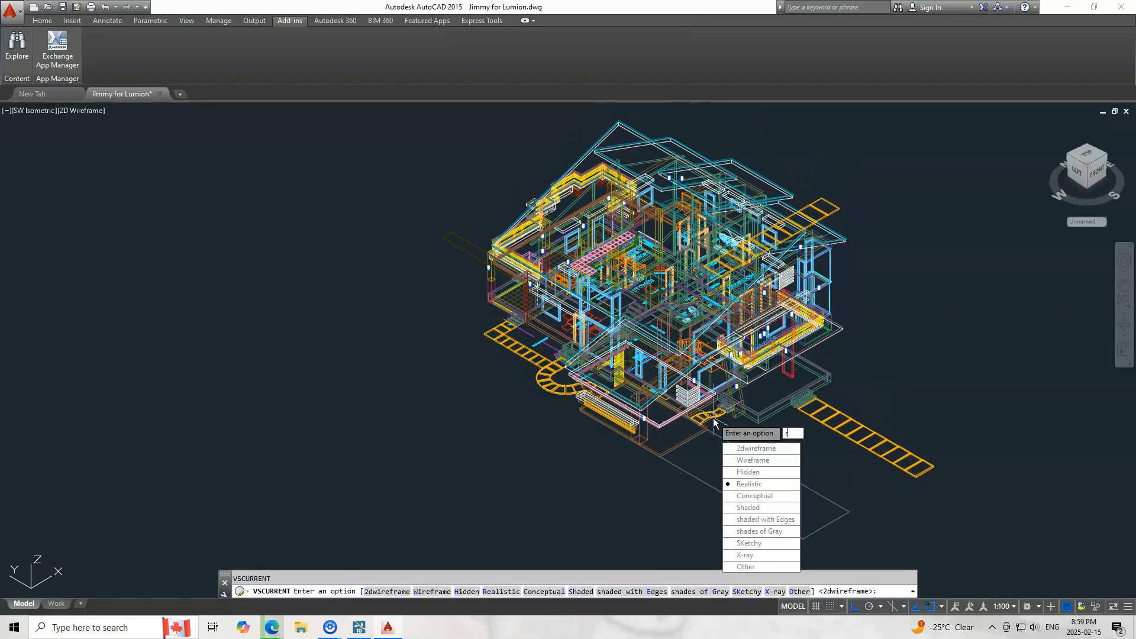
type("r")
key("Return")
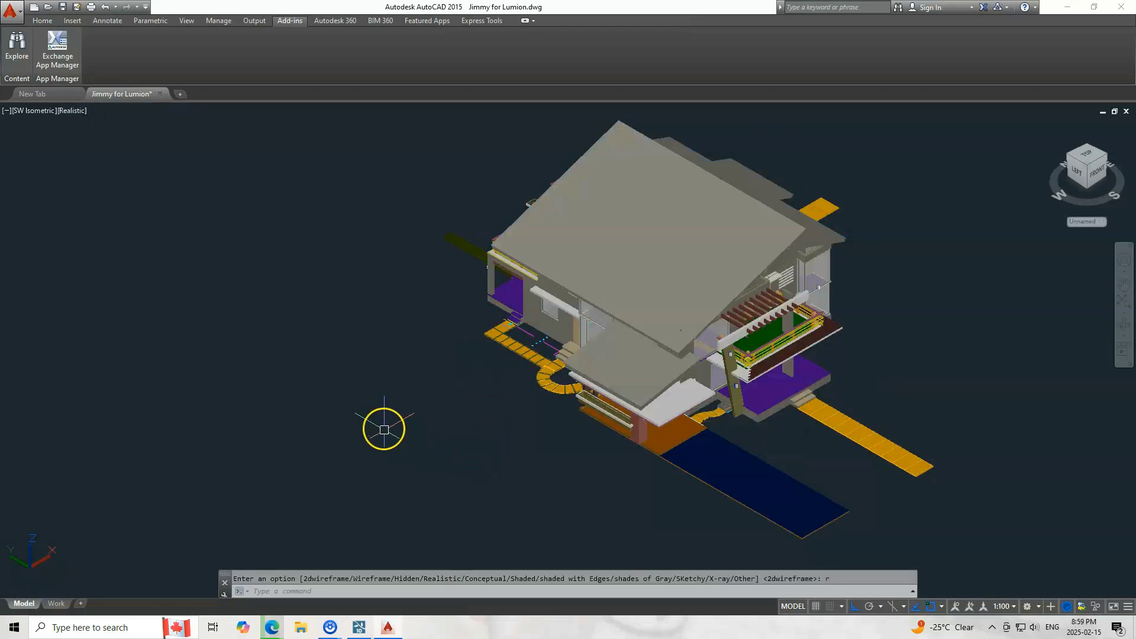
middle_click_drag(670, 441, 669, 441, "shift")
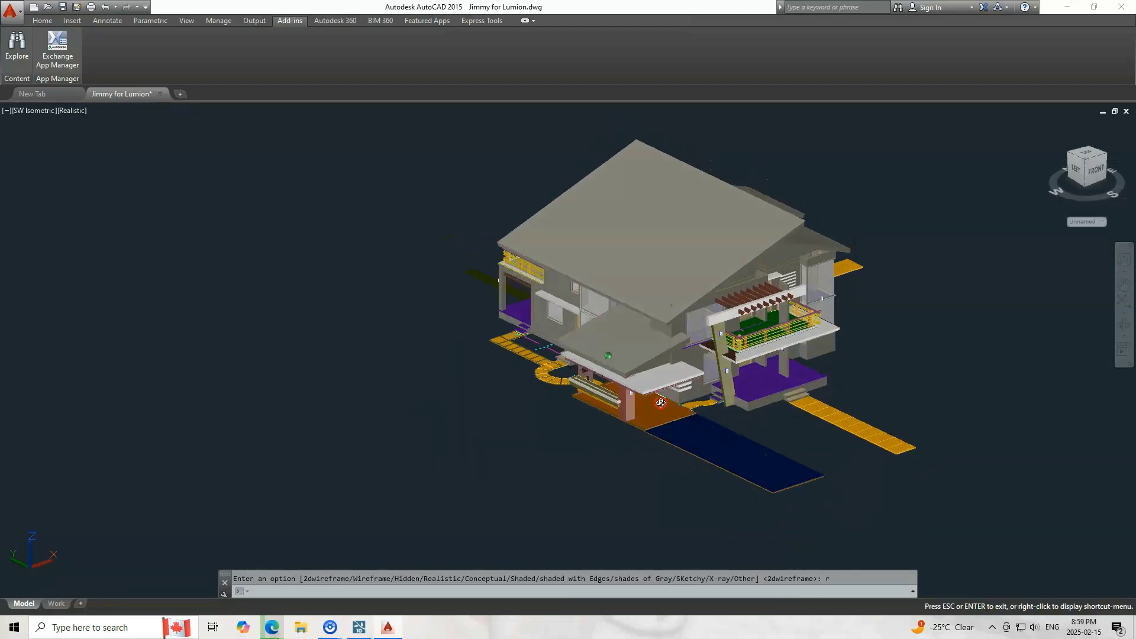
middle_click_drag(661, 403, 490, 386, "shift")
scroll(755, 392, "up", 3)
scroll(723, 407, "down", 2)
middle_click_drag(720, 418, 884, 449, "shift")
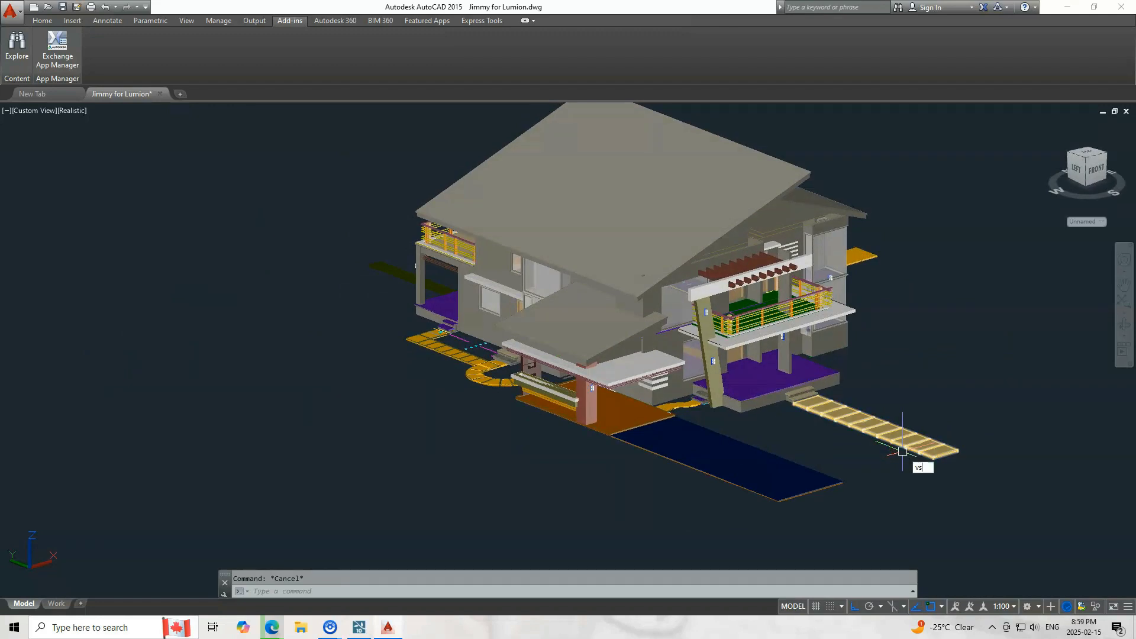
Step: Return the drawing to the 2dwireframe visual style and the Top view
key("Return")
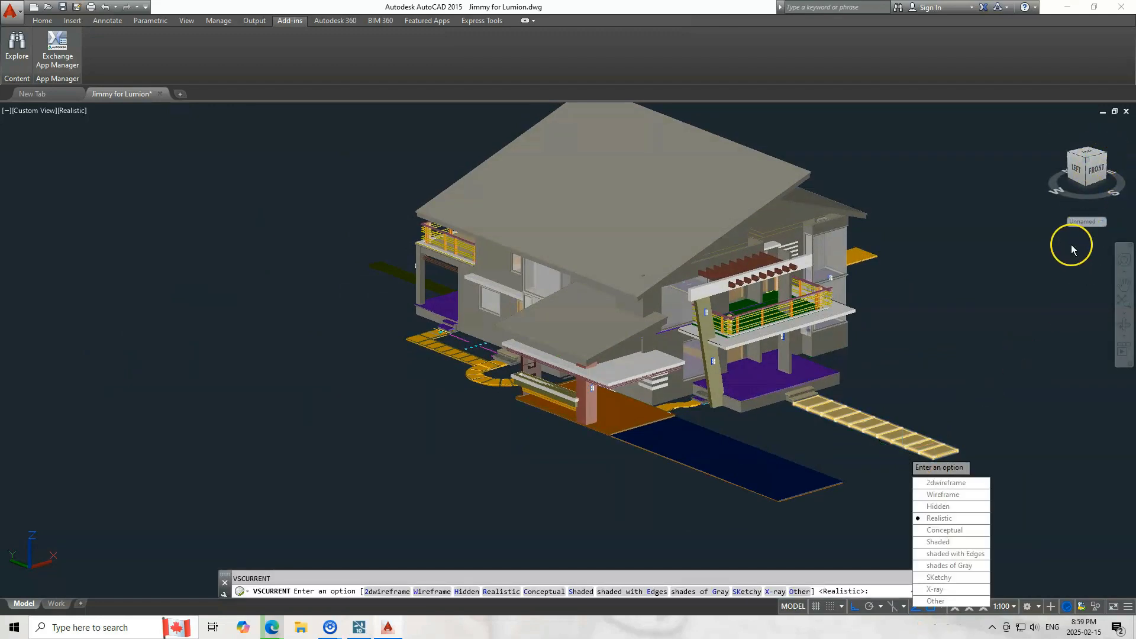
type("2")
key("Return")
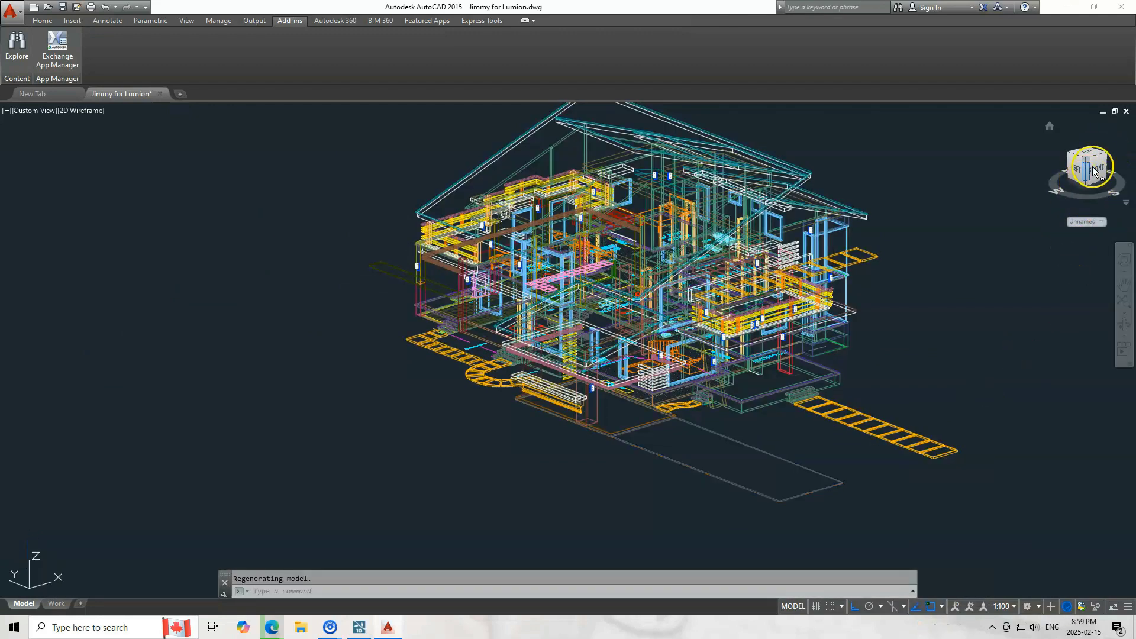
left_click(1086, 155)
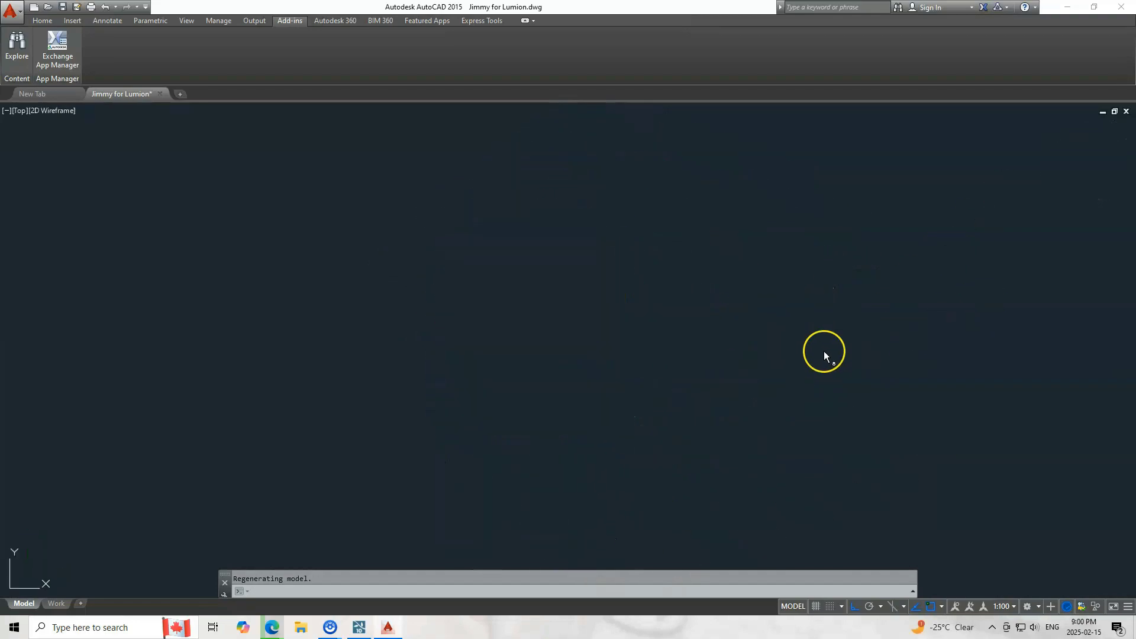
Step: Examine where the house plan lies relative to the drawing's coordinate origin
middle_click_drag(681, 382, 775, 398)
scroll(803, 389, "down", 4)
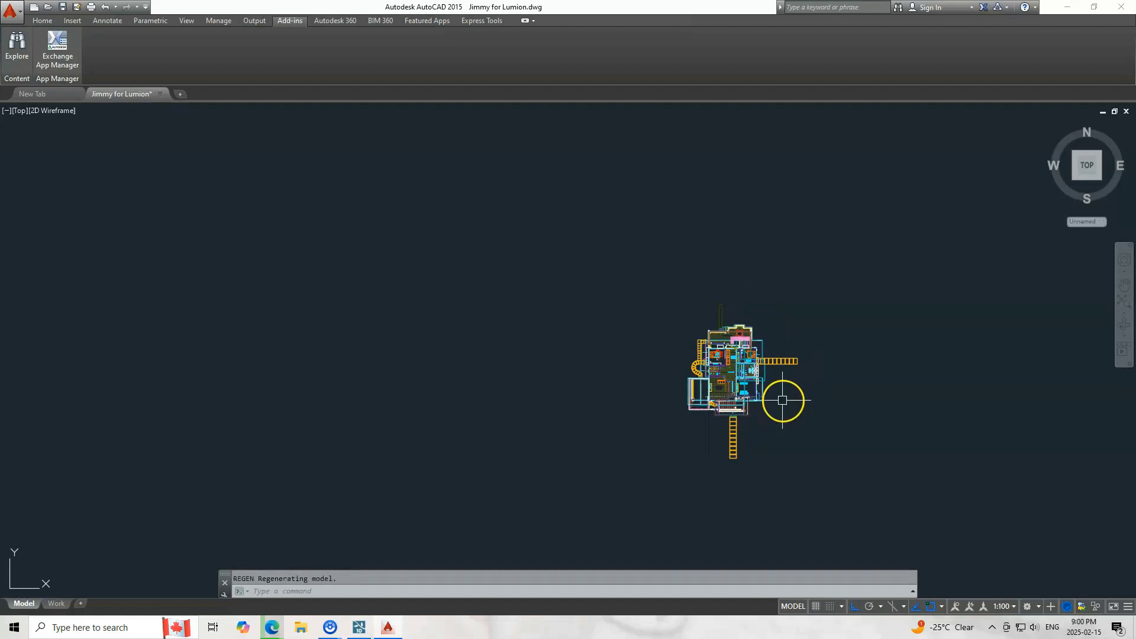
scroll(782, 400, "down", 4)
middle_click_drag(786, 418, 776, 372)
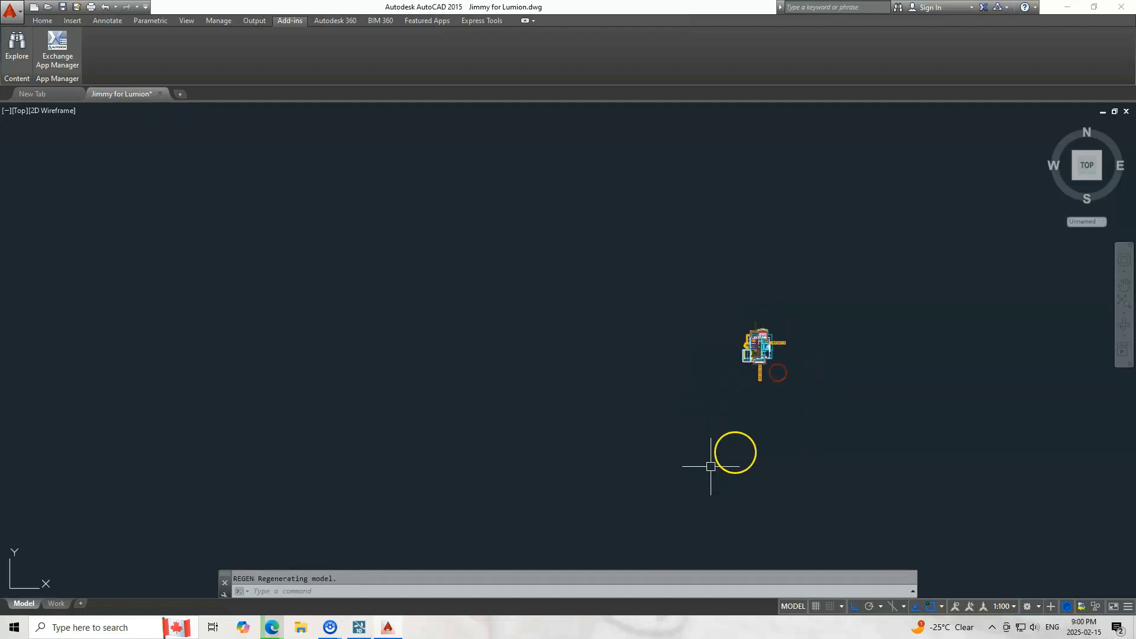
middle_click_drag(690, 422, 807, 326)
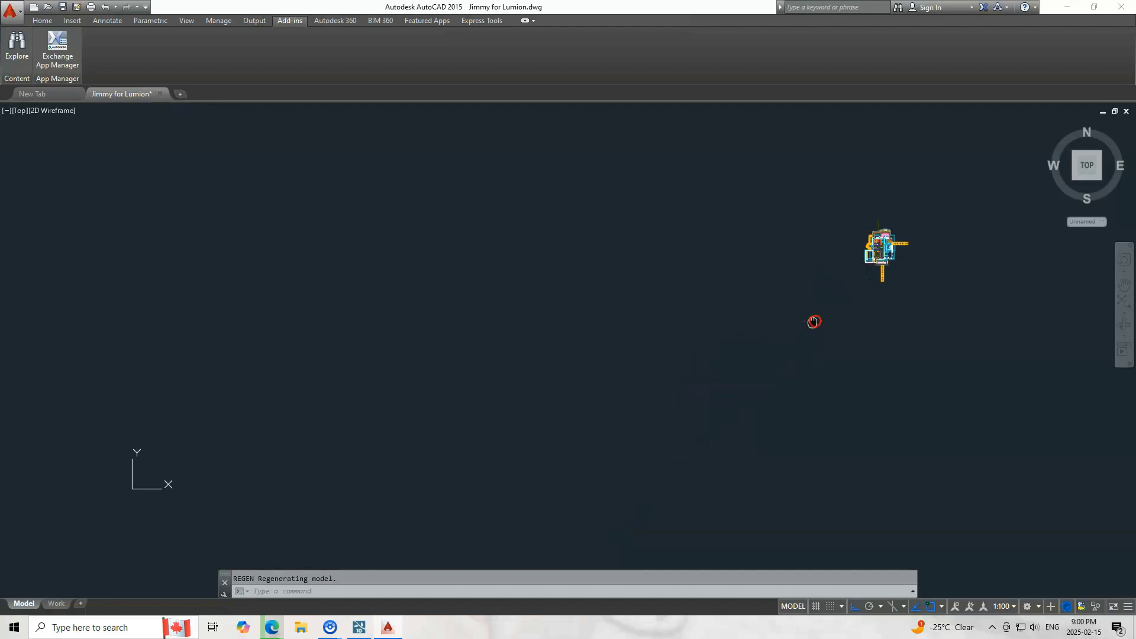
middle_click_drag(408, 431, 365, 433)
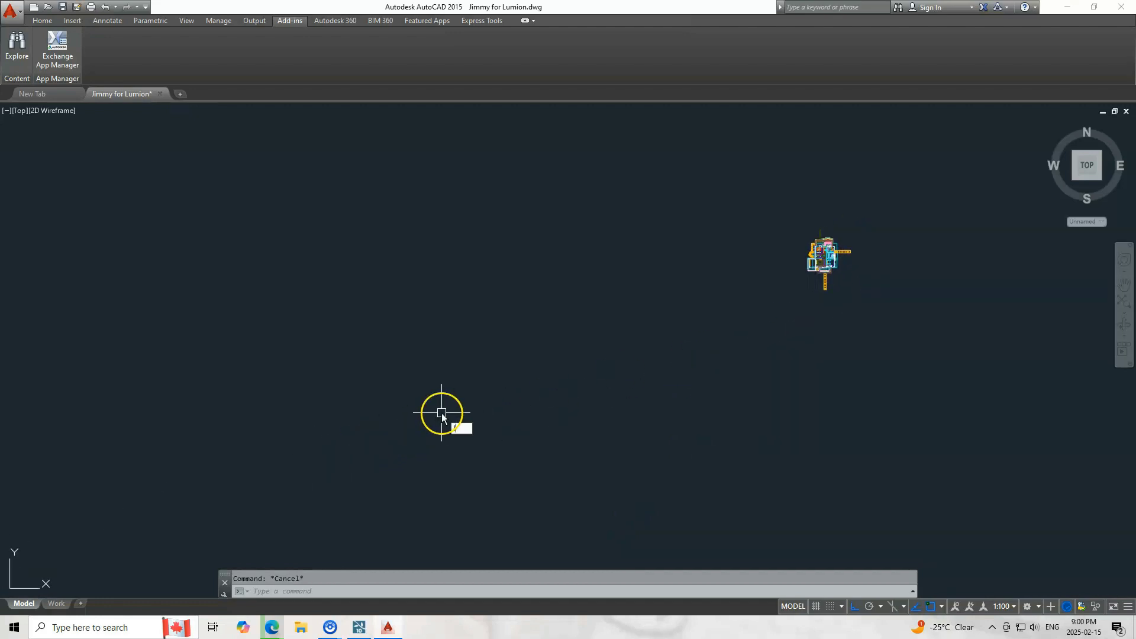
Step: Draw a line from the coordinate origin 0,0 across to the house plan
type("l")
key("Return")
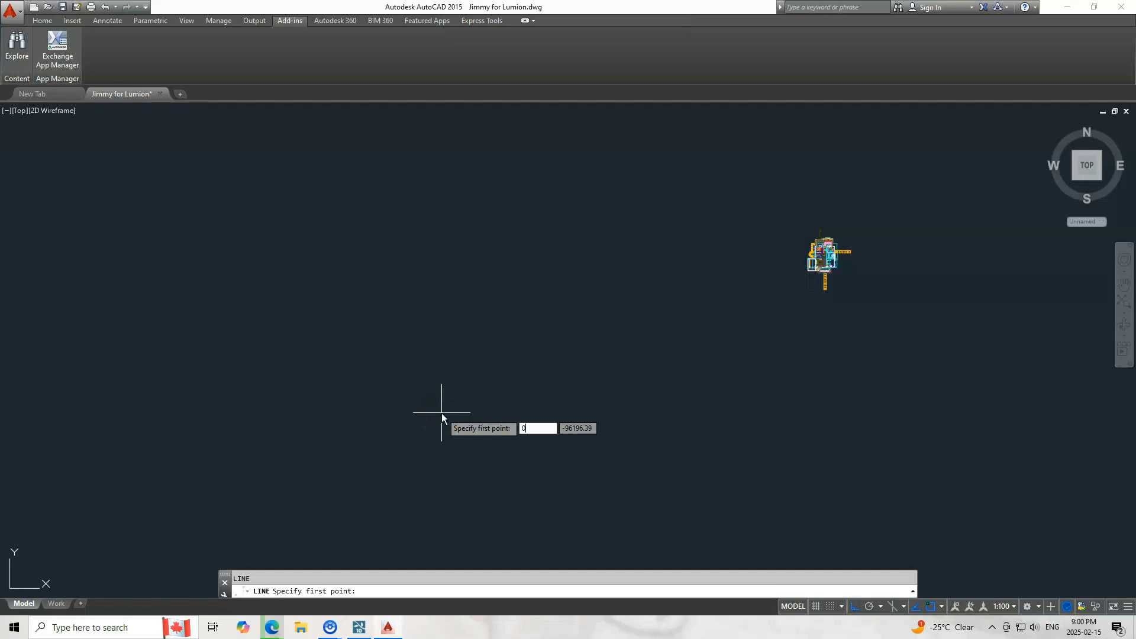
key("Return")
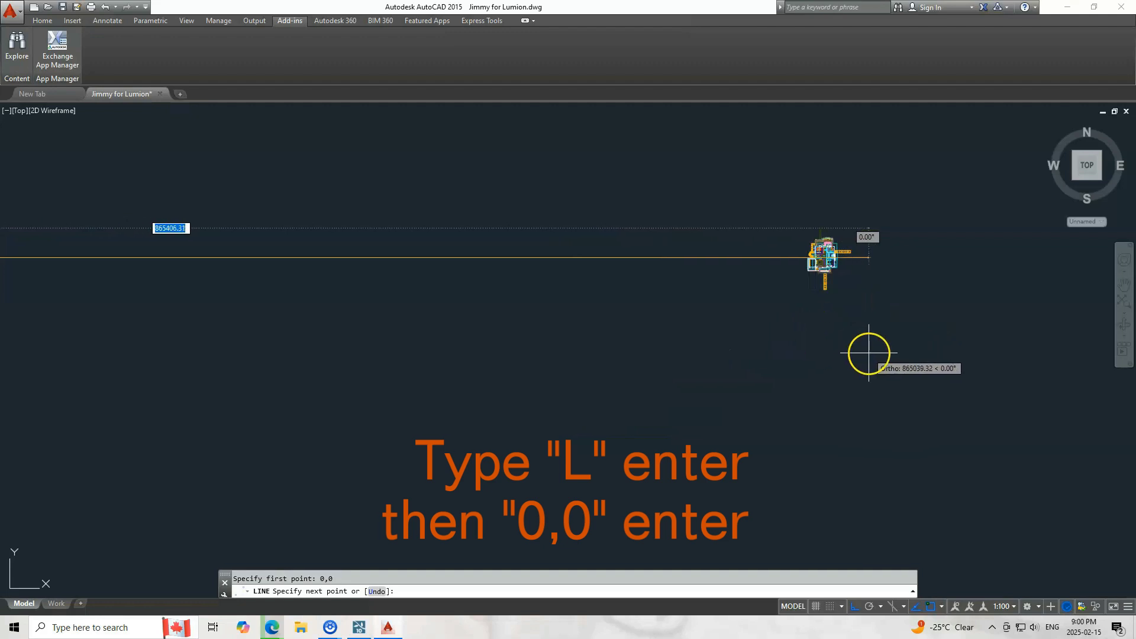
scroll(802, 386, "down", 2)
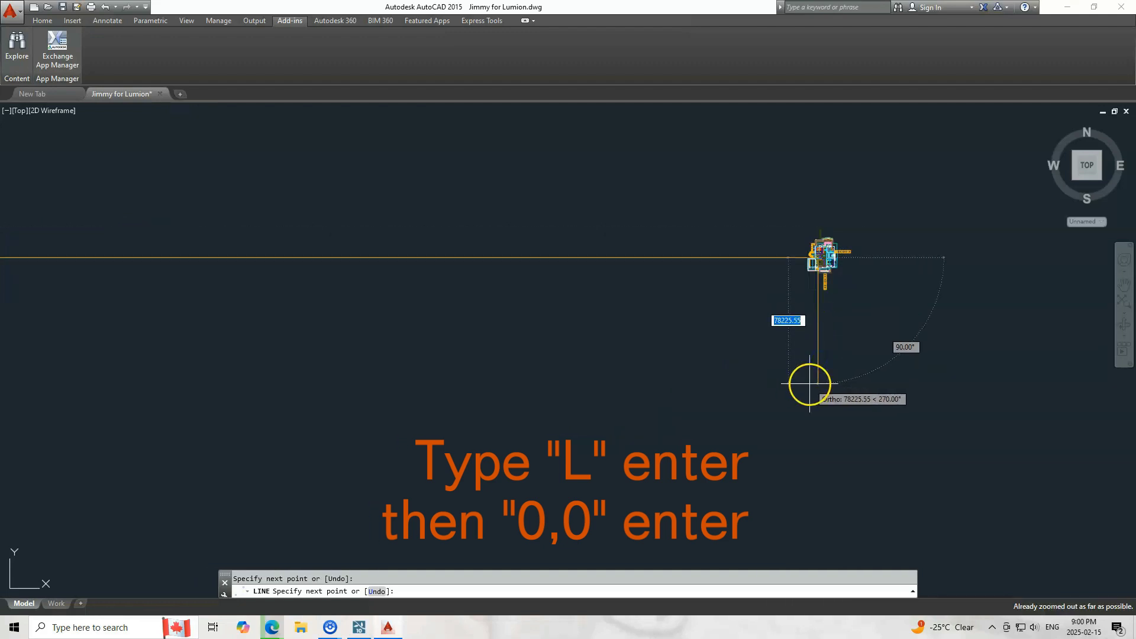
key("Escape")
Step: Regenerate the model and examine the full extent of the line between the origin and the house
type("re")
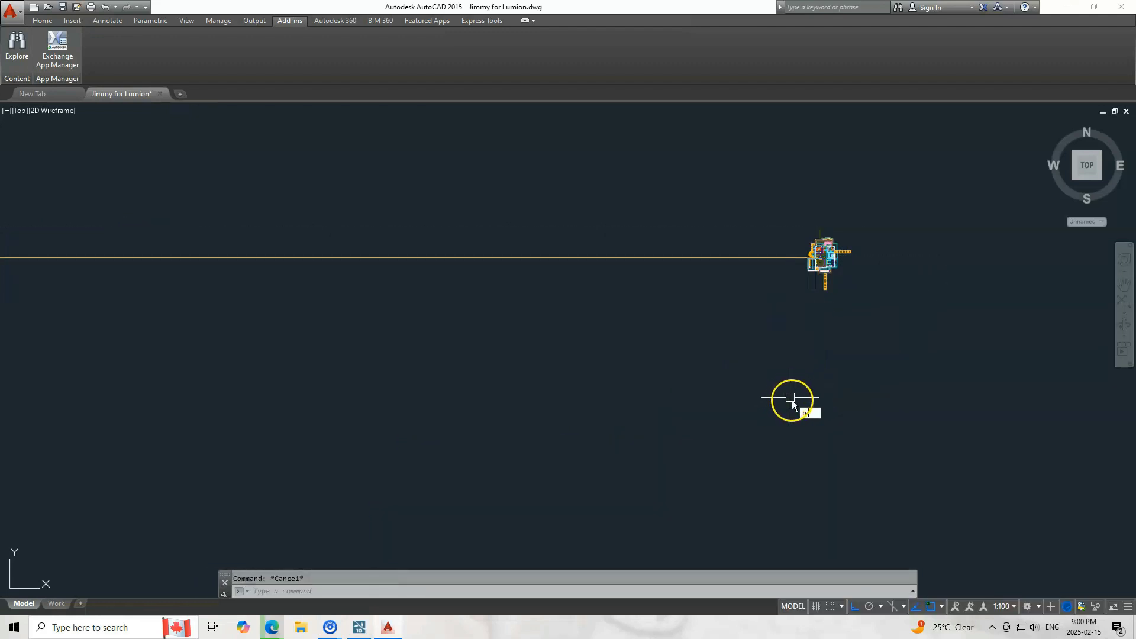
scroll(784, 395, "down", 4)
middle_click_drag(665, 408, 737, 388)
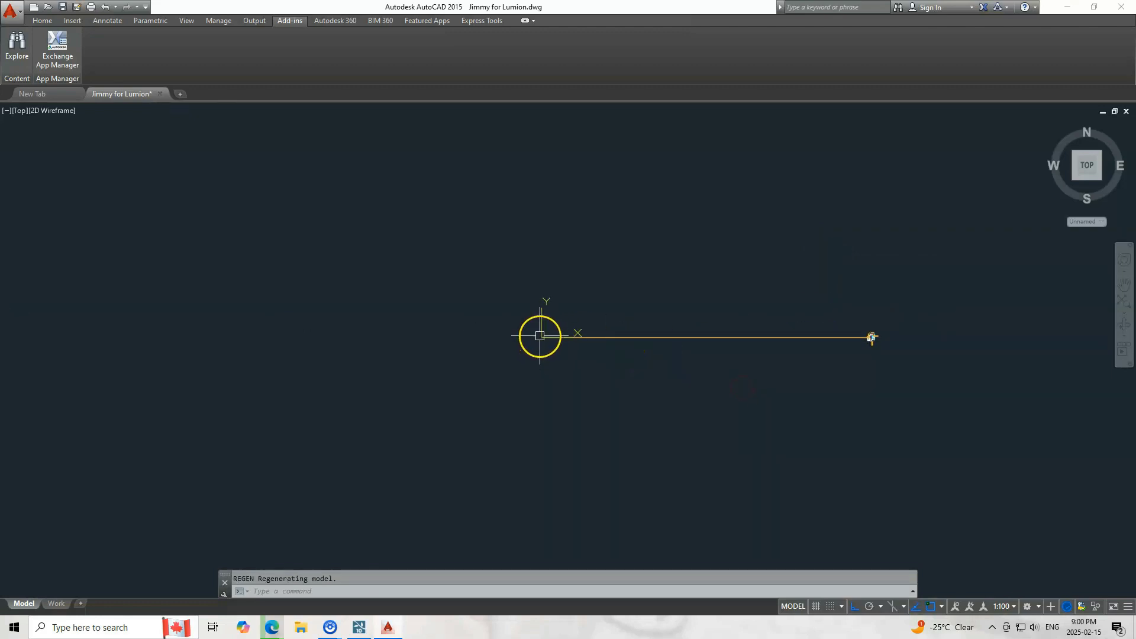
scroll(539, 336, "up", 3)
middle_click_drag(679, 368, 502, 379)
scroll(591, 379, "down", 4)
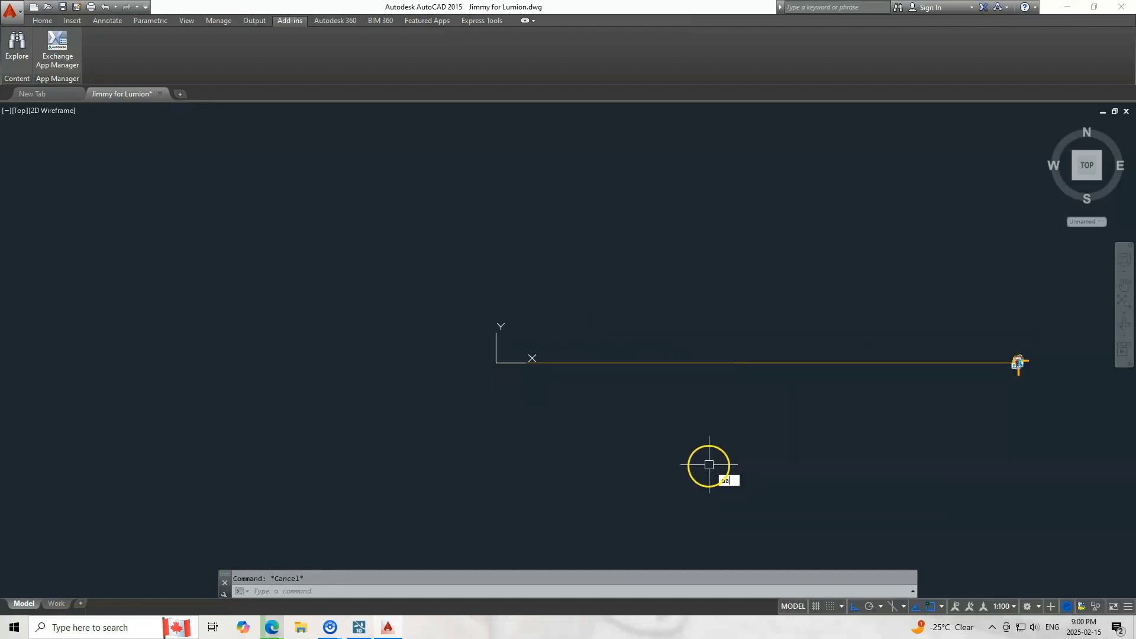
Step: Place an aligned dimension from the coordinate origin to the house plan, above the line, to measure their distance
type("l")
key("Return")
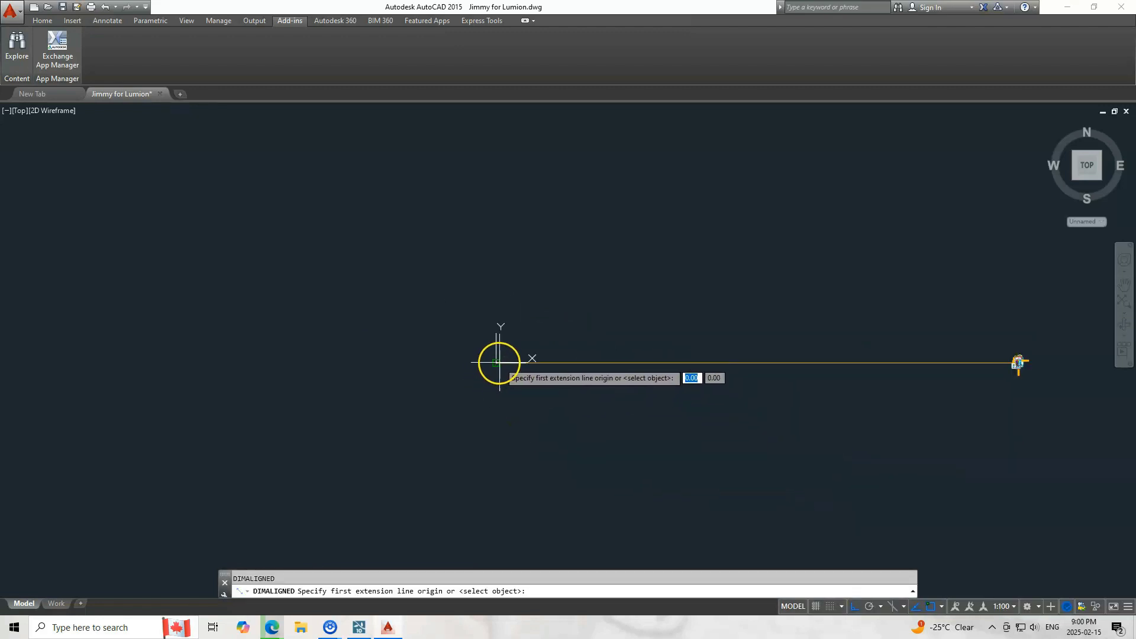
left_click(496, 362)
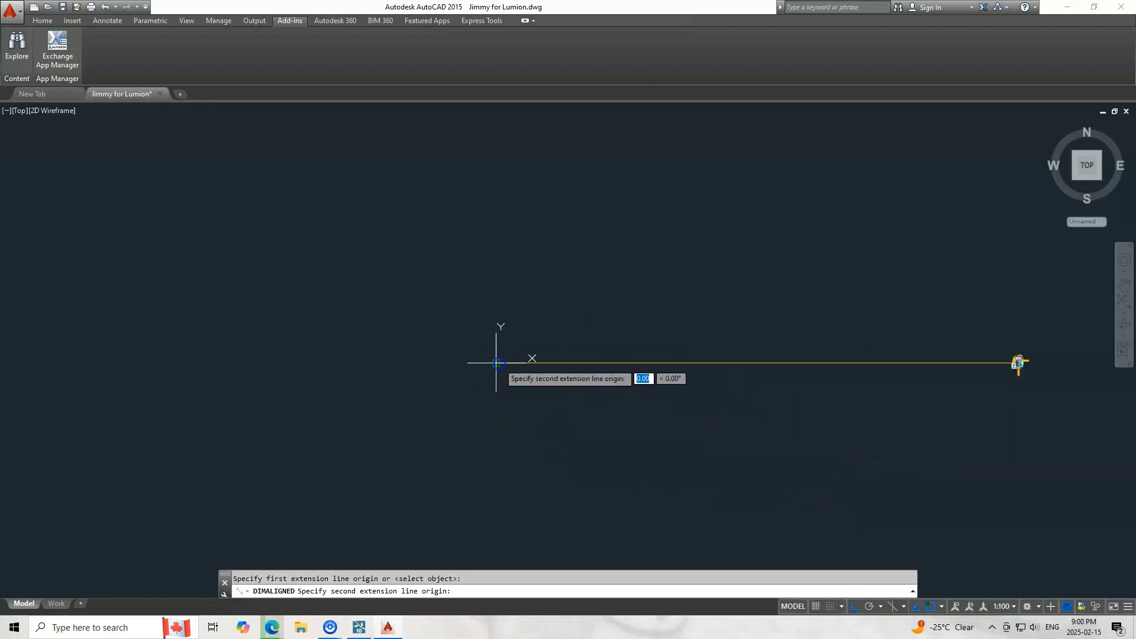
left_click(1017, 362)
left_click(977, 307)
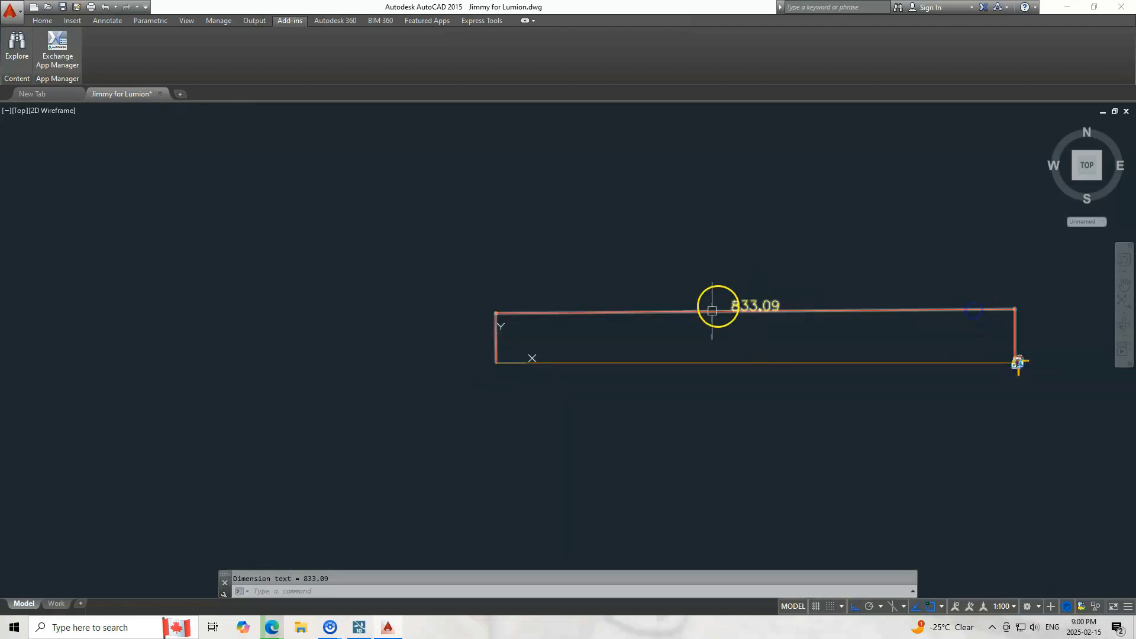
scroll(769, 311, "up", 5)
scroll(745, 323, "down", 4)
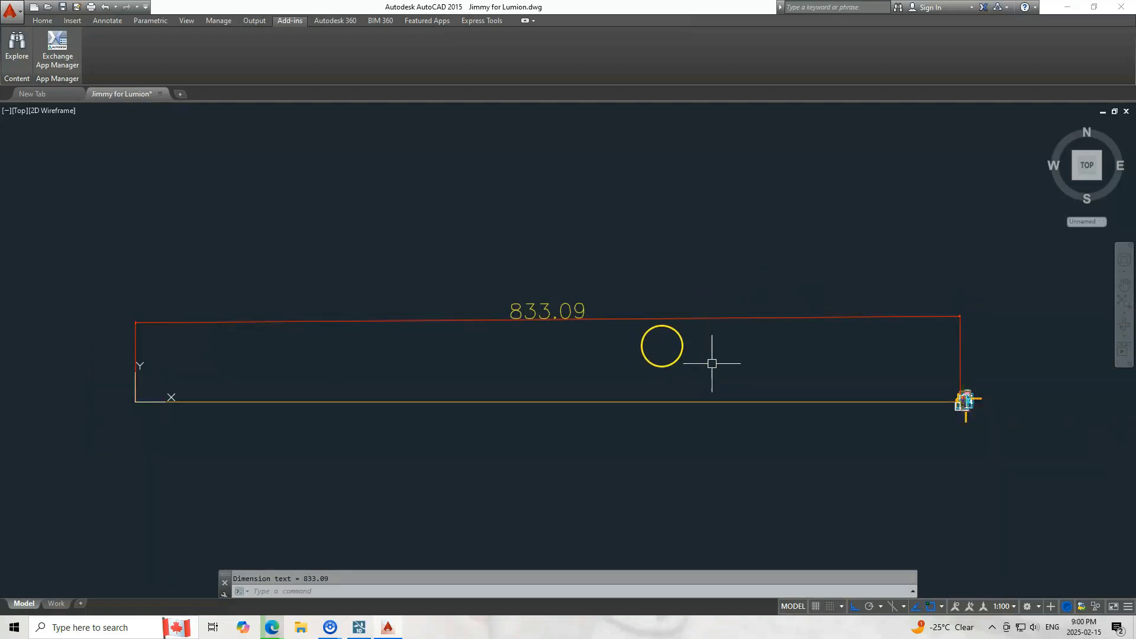
Step: Erase the line and the aligned dimension between the origin and the house
middle_click_drag(771, 394, 782, 386)
key("Escape")
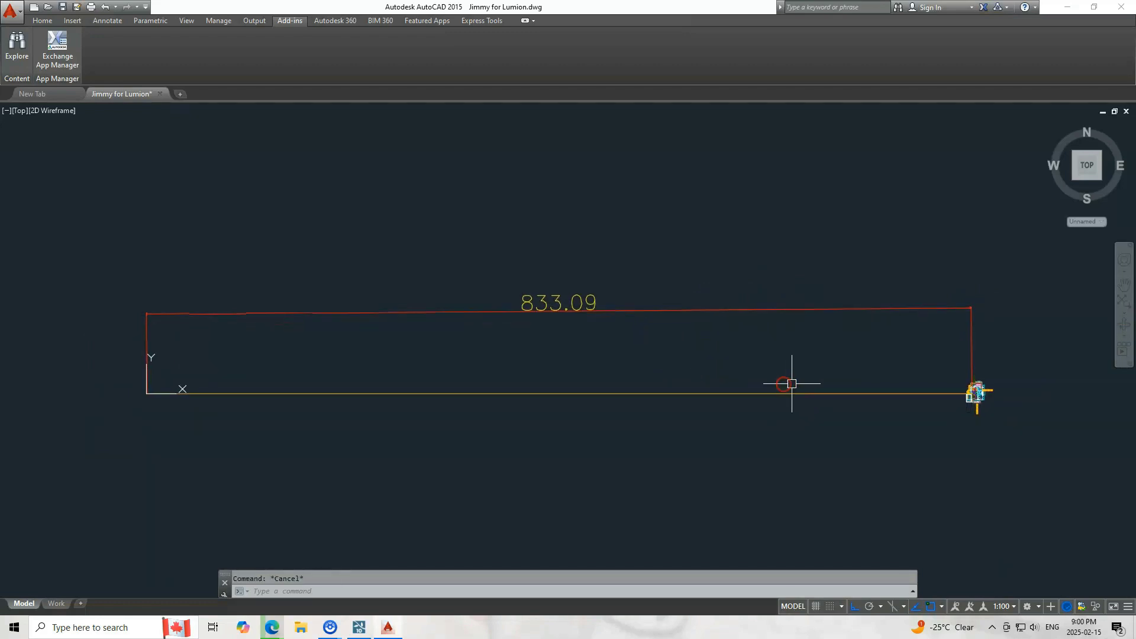
left_click(838, 393)
key("Delete")
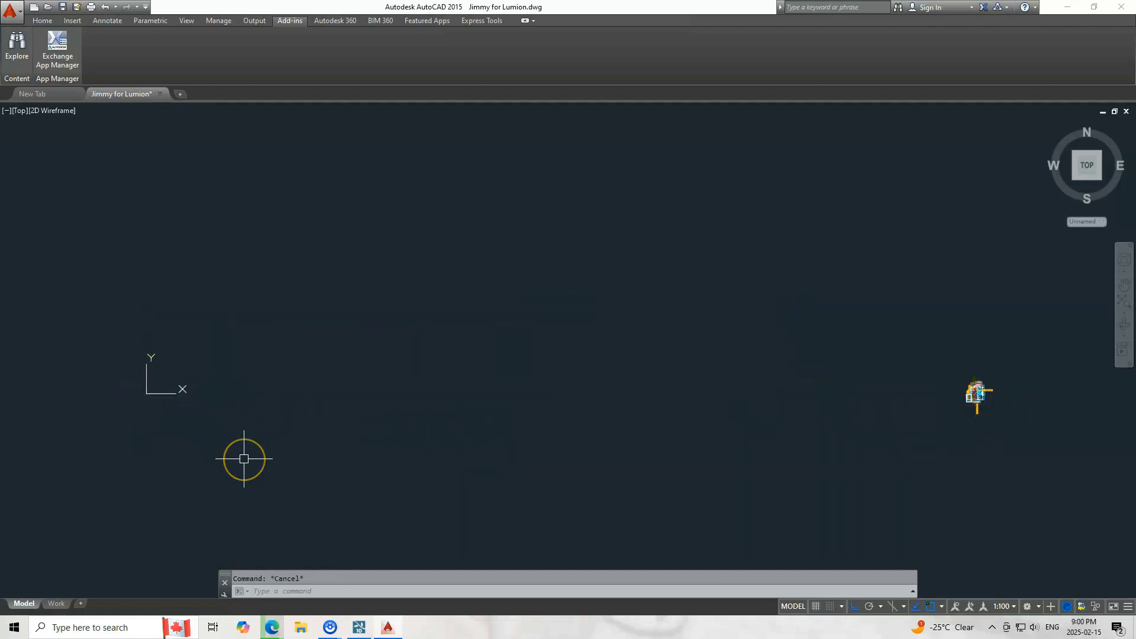
Step: Move all objects of the house model from their distant location onto the drawing's coordinate origin
key("Return")
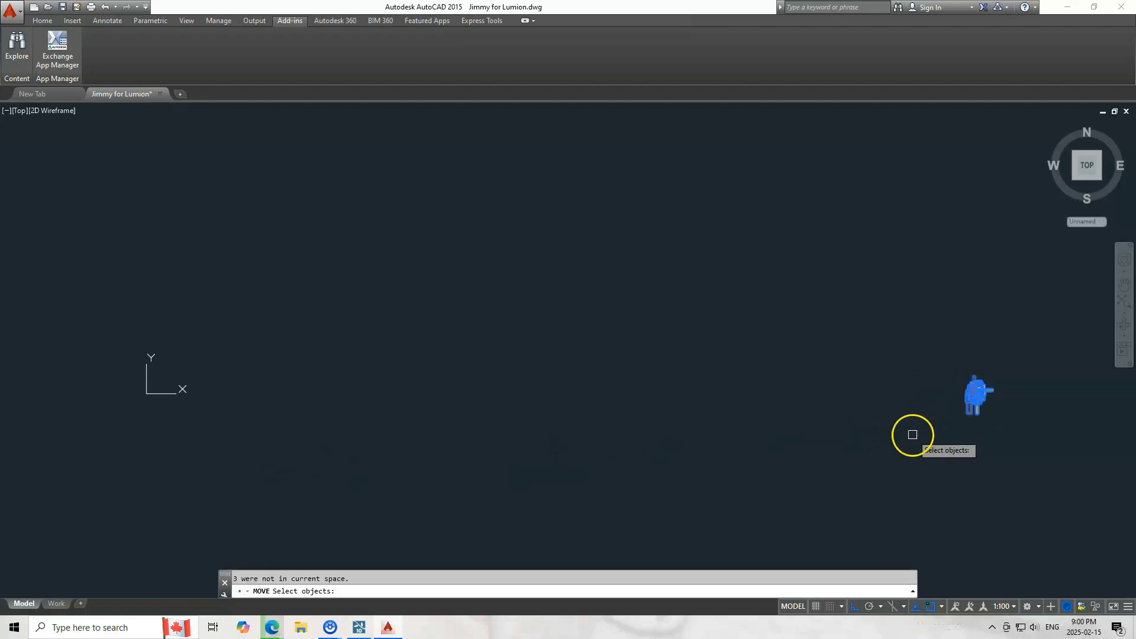
key("Return")
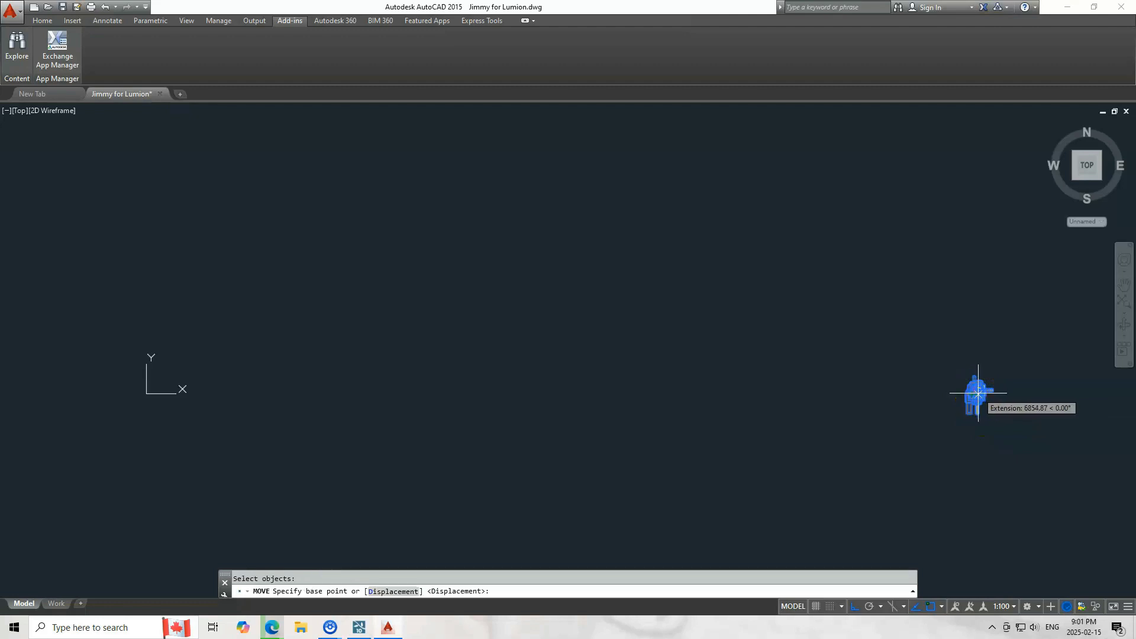
left_click(978, 392)
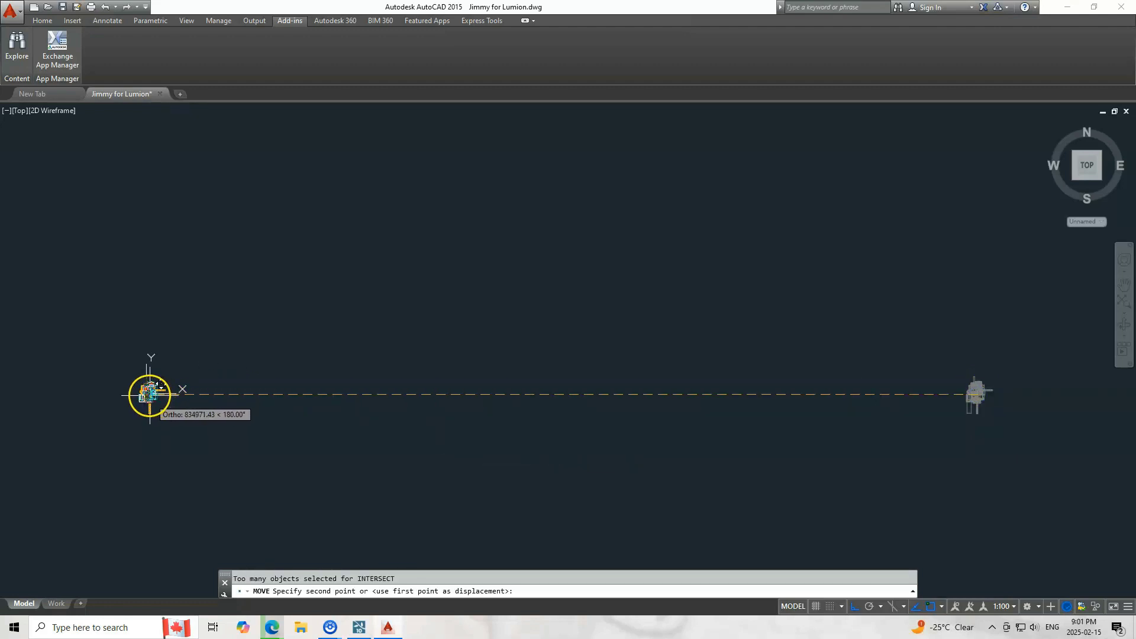
left_click(241, 425)
middle_click_drag(246, 453, 576, 426)
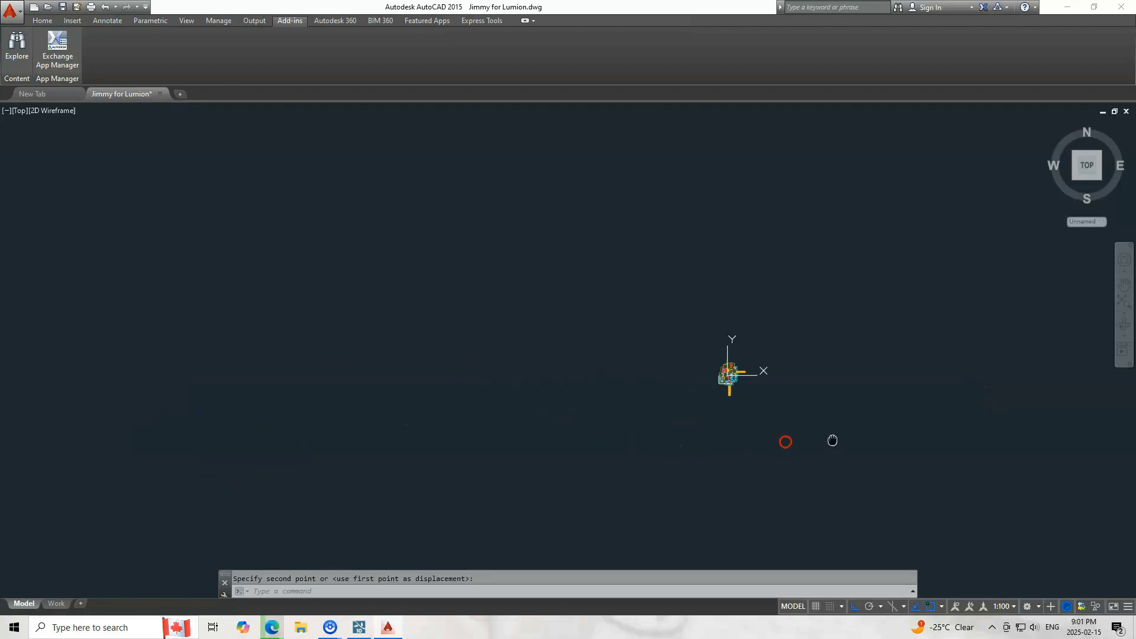
scroll(780, 394, "up", 5)
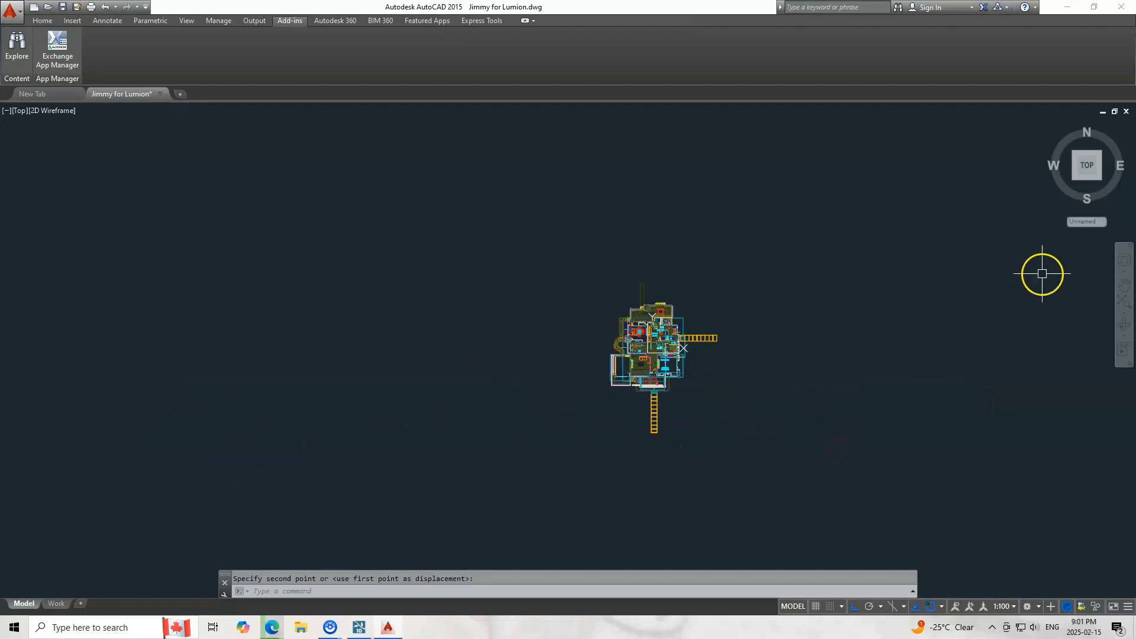
Step: Display the moved house in SW Isometric view with the Realistic visual style and inspect it from several angles
left_click(1075, 180)
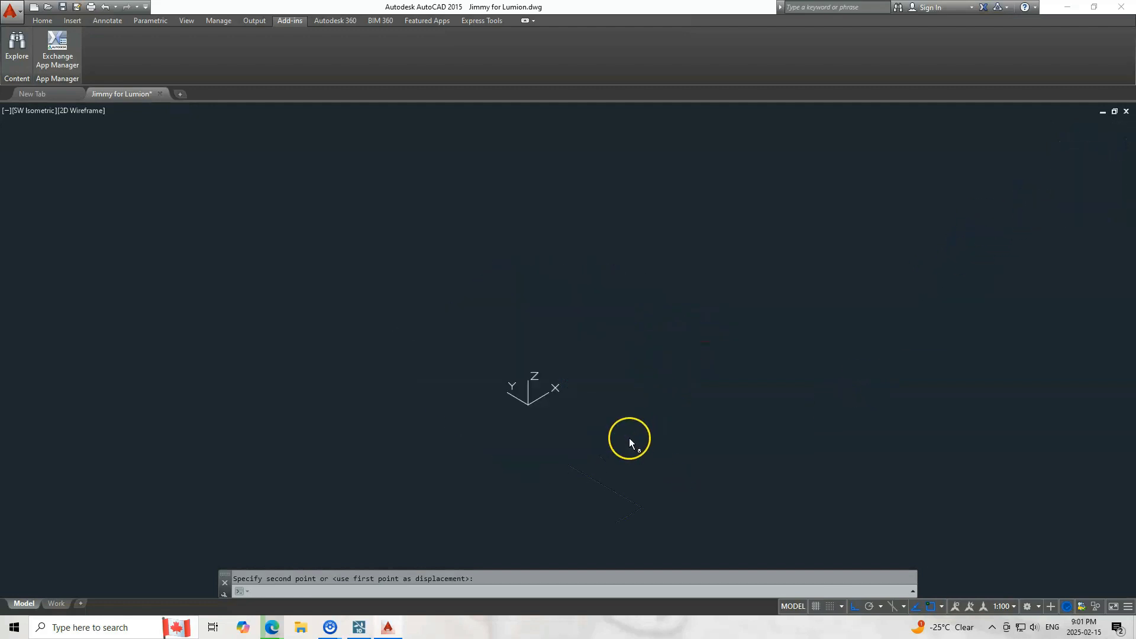
middle_click_drag(575, 479, 632, 436)
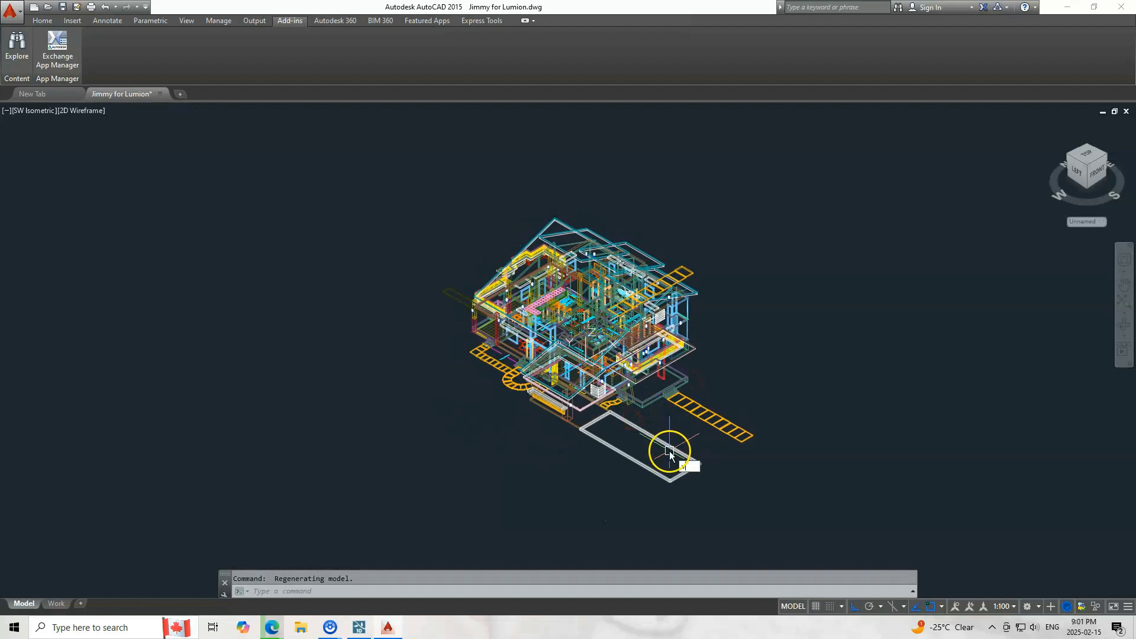
type("vs")
key("Return")
type("r")
key("Return")
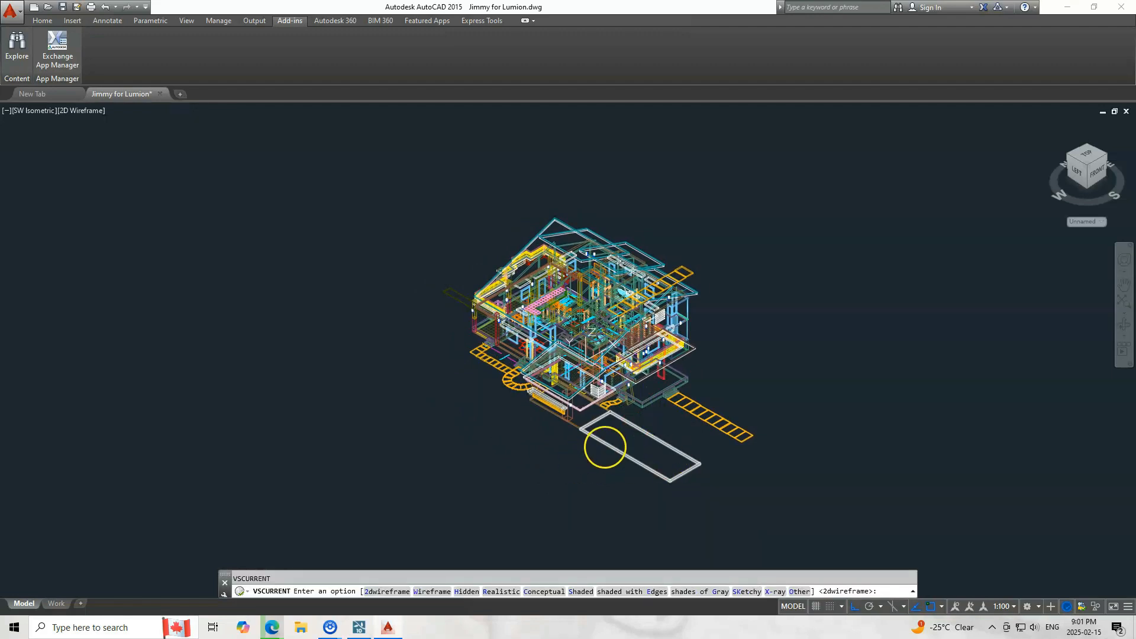
middle_click_drag(592, 469, 380, 418, "shift")
scroll(639, 340, "up", 5)
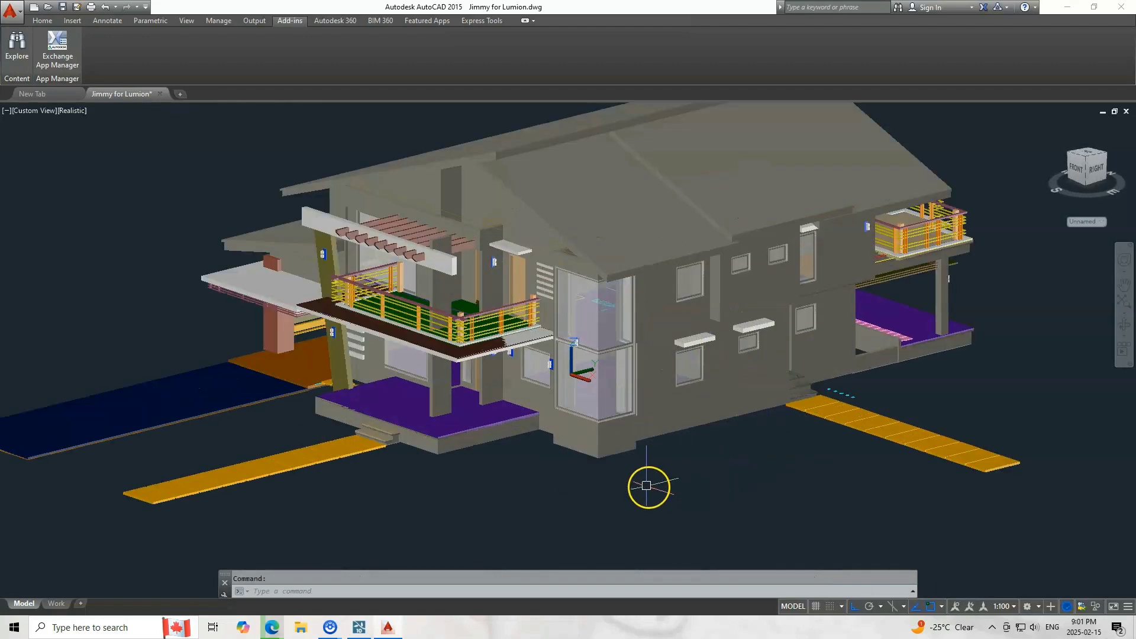
middle_click_drag(645, 485, 814, 497, "shift")
middle_click_drag(690, 328, 666, 416)
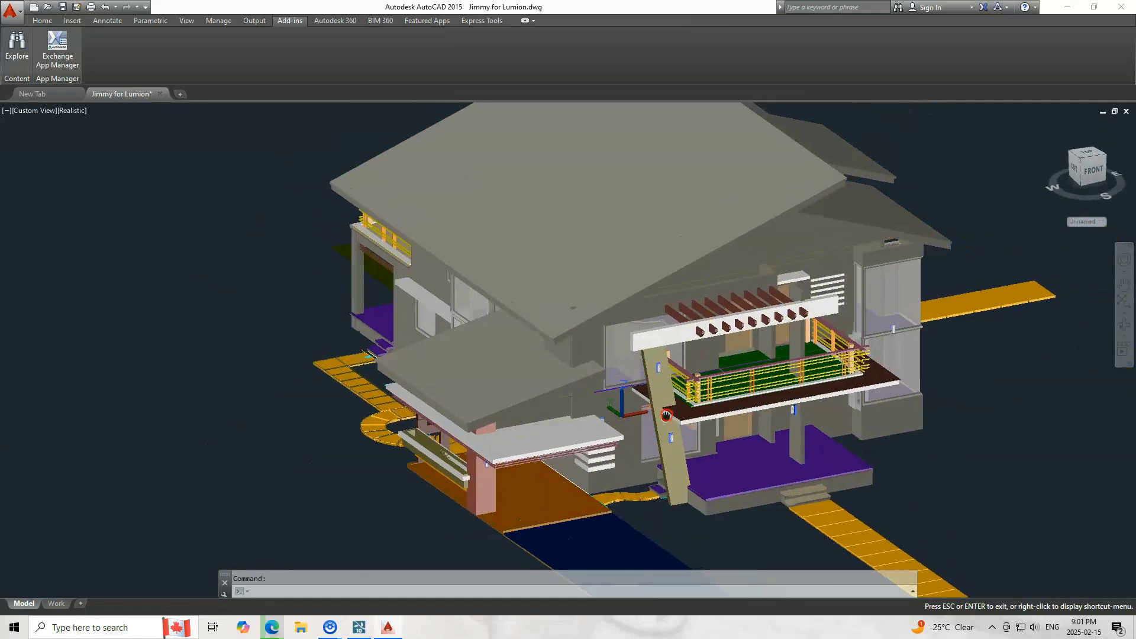
Step: Return the drawing to the 2dwireframe visual style and the southwest isometric view
scroll(698, 423, "down", 6)
key("Escape")
type("vs")
key("Return")
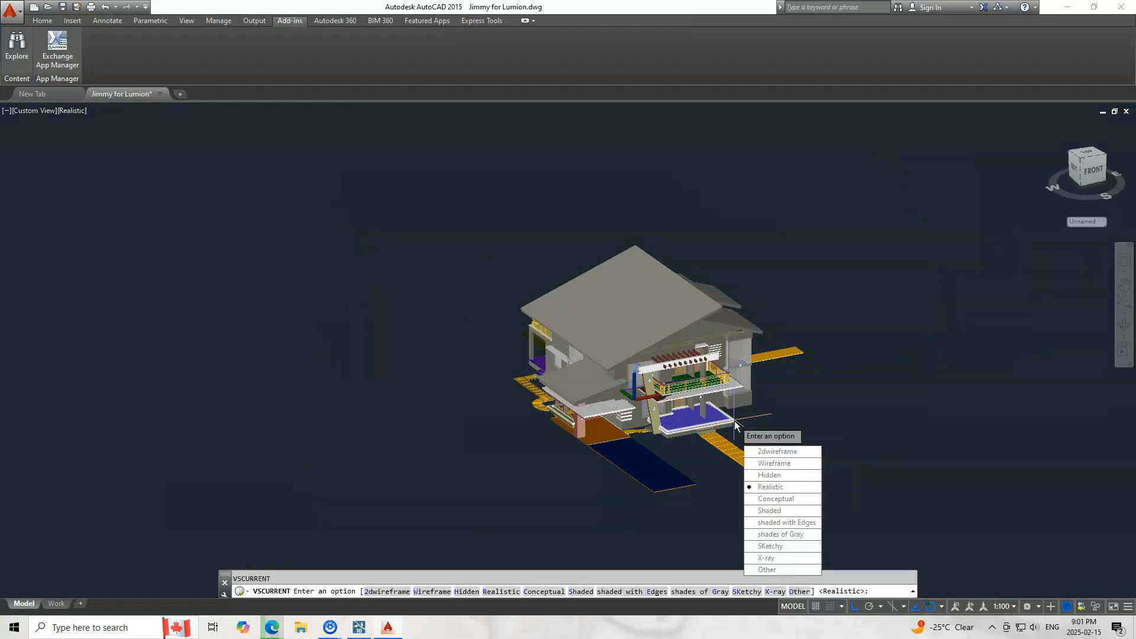
type("2")
key("Return")
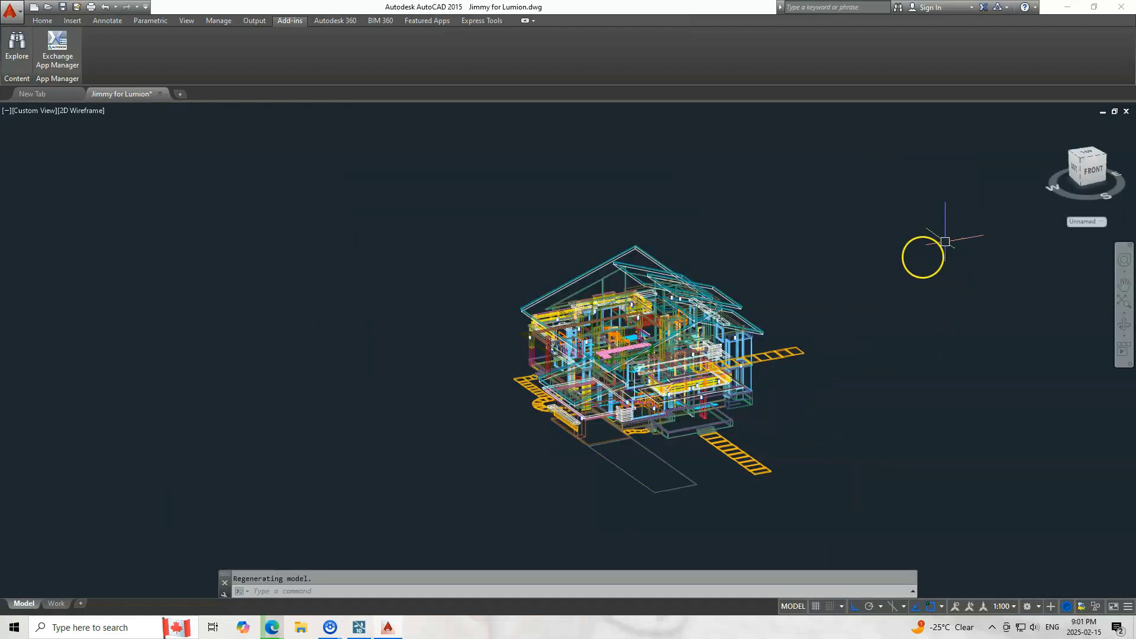
left_click(1087, 156)
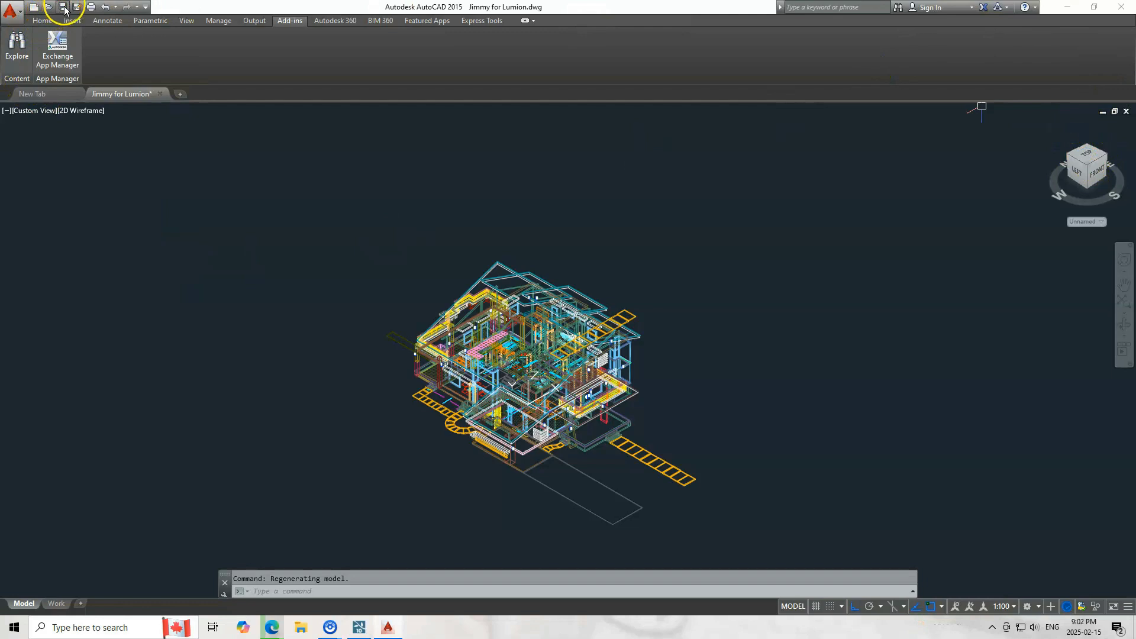
Step: Save the Jimmy for Lumion drawing and close AutoCAD to return to Lumion
left_click(64, 7)
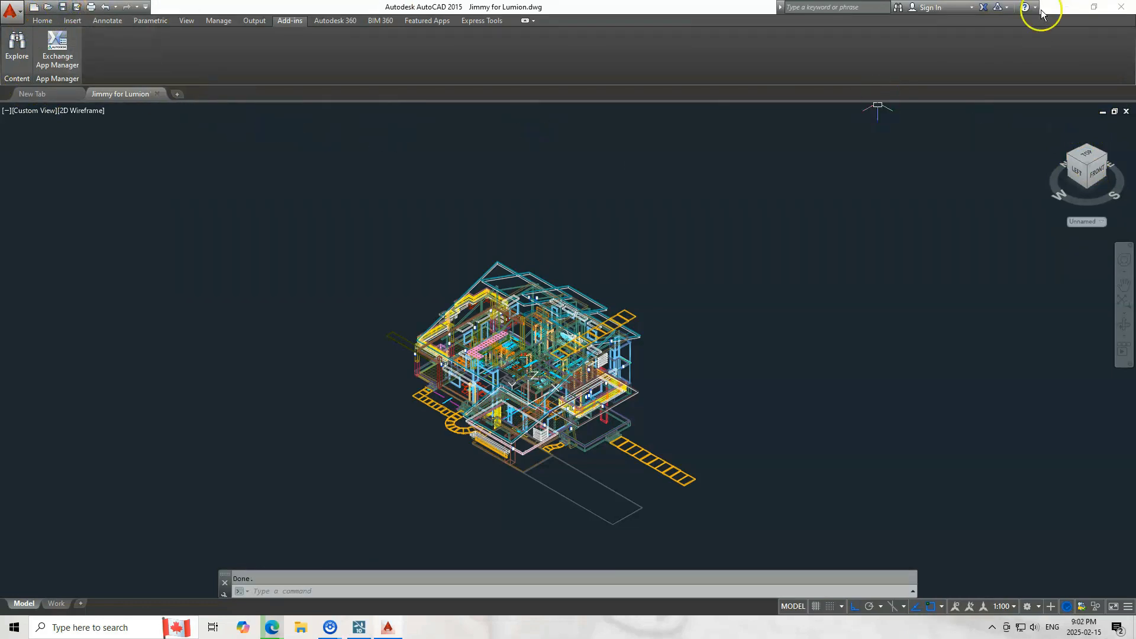
left_click(1124, 8)
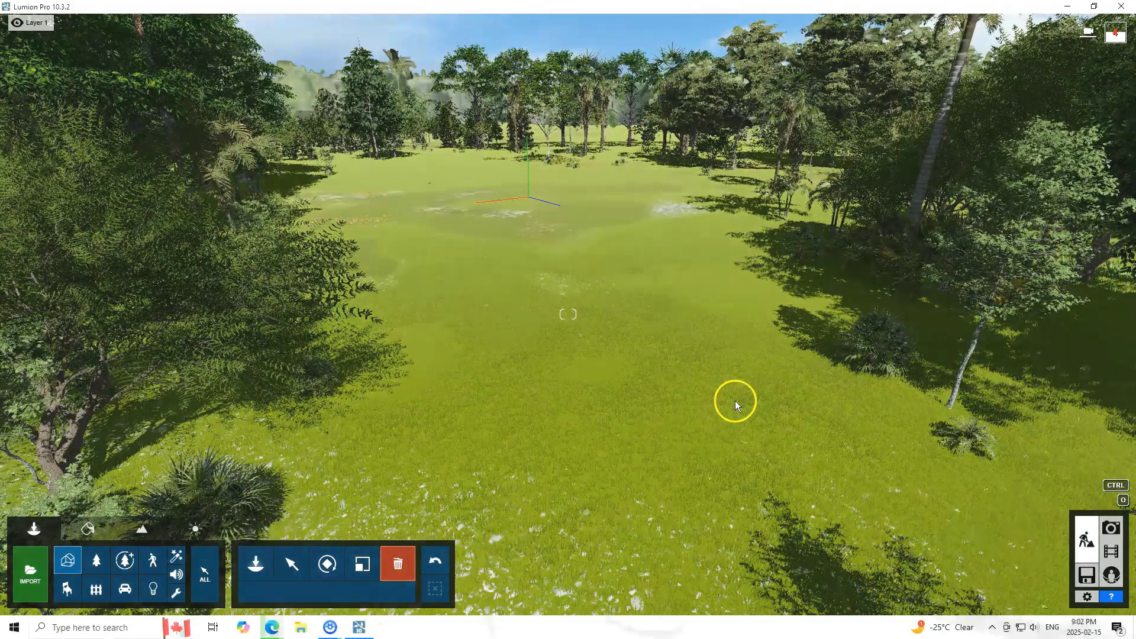
Step: Import Jimmy for Lumion.dwg as a new model named "try 2" in the Main category, with edges/lines import off
scroll(608, 387, "down", 2)
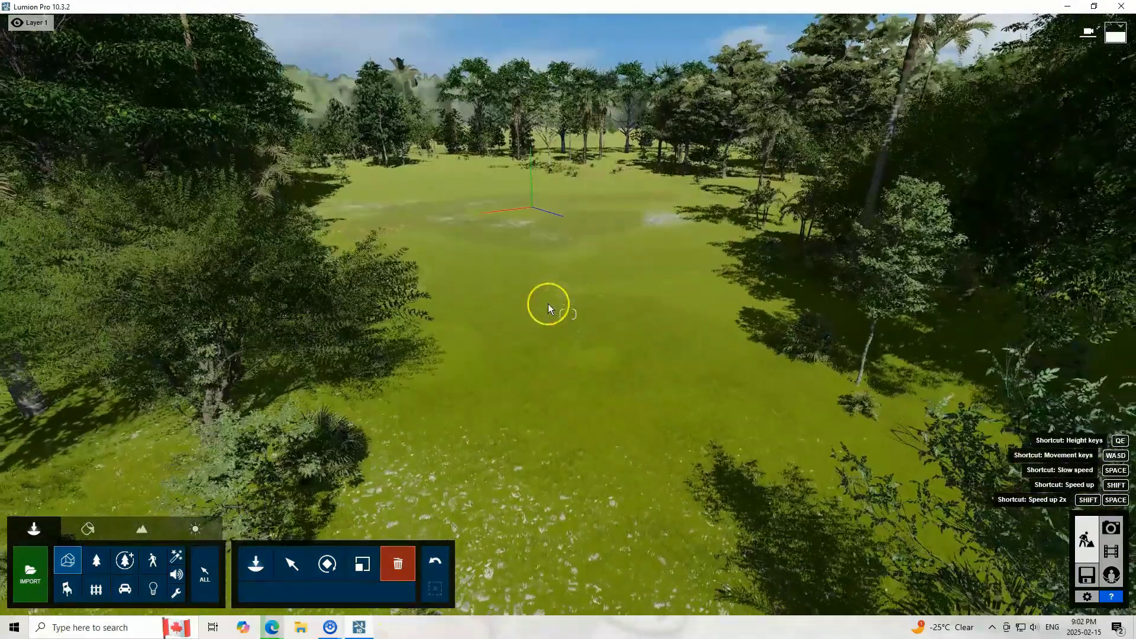
left_click(32, 590)
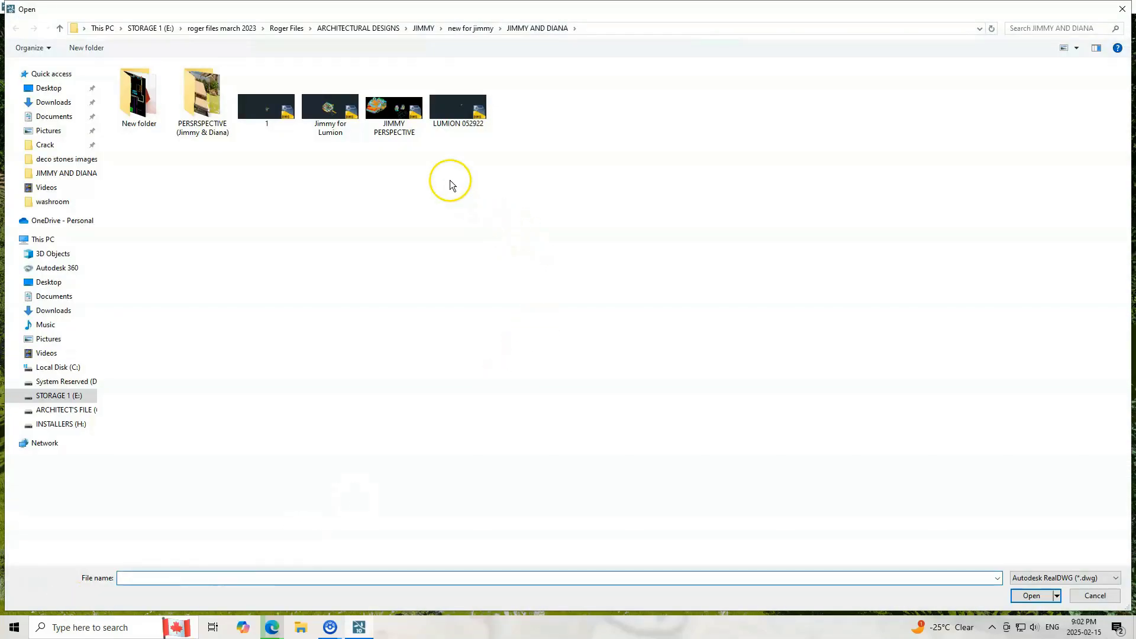
left_click(333, 113)
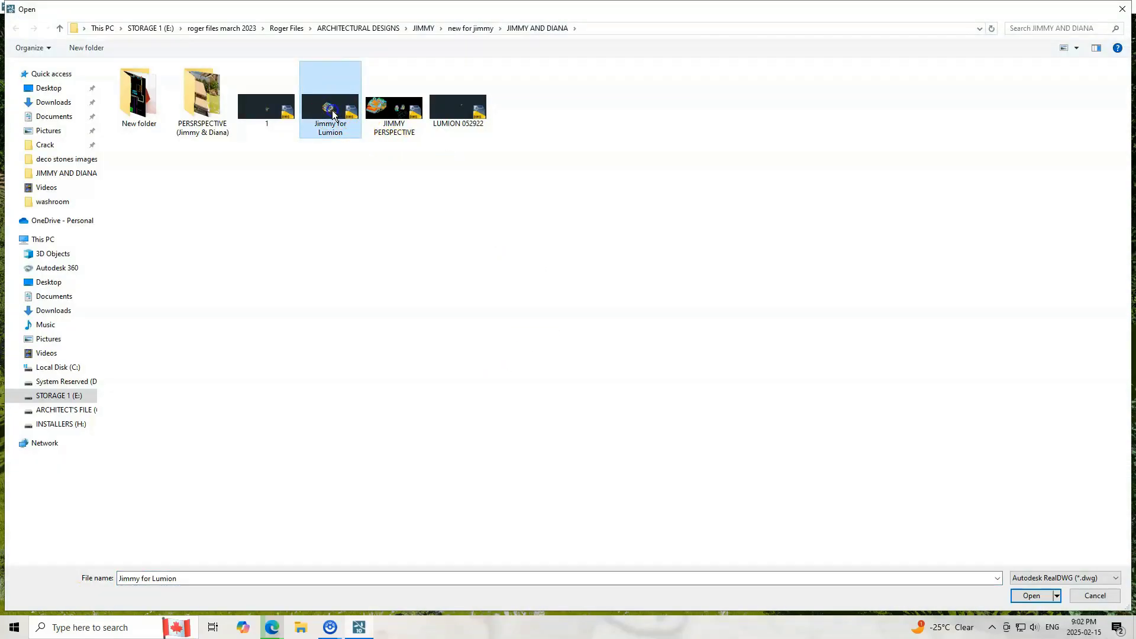
double_click(331, 111)
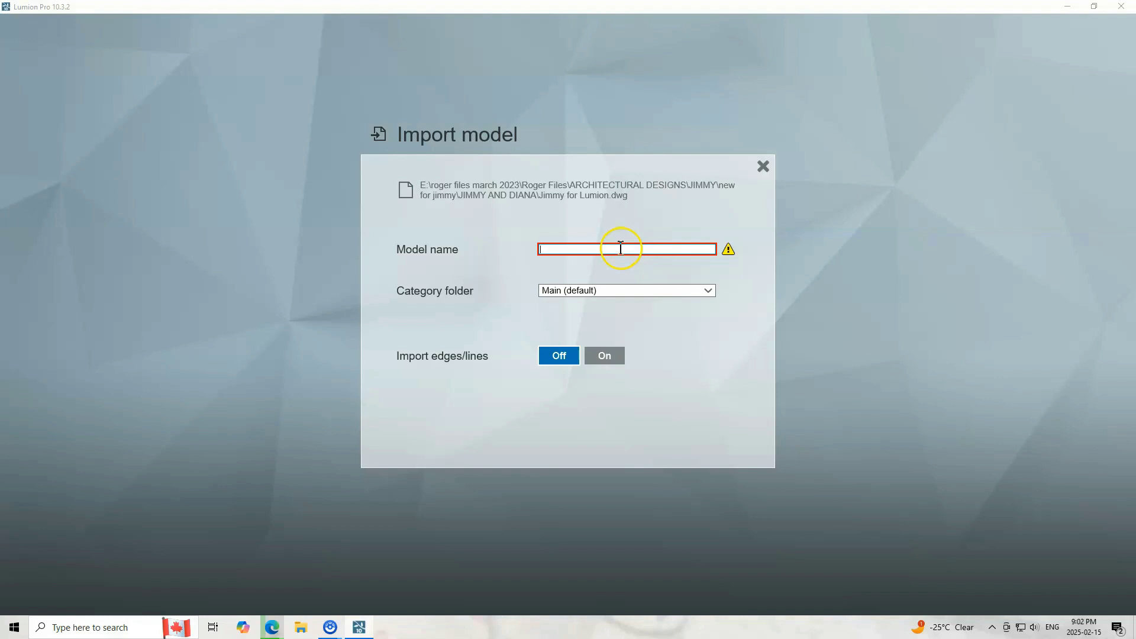
type("try 2")
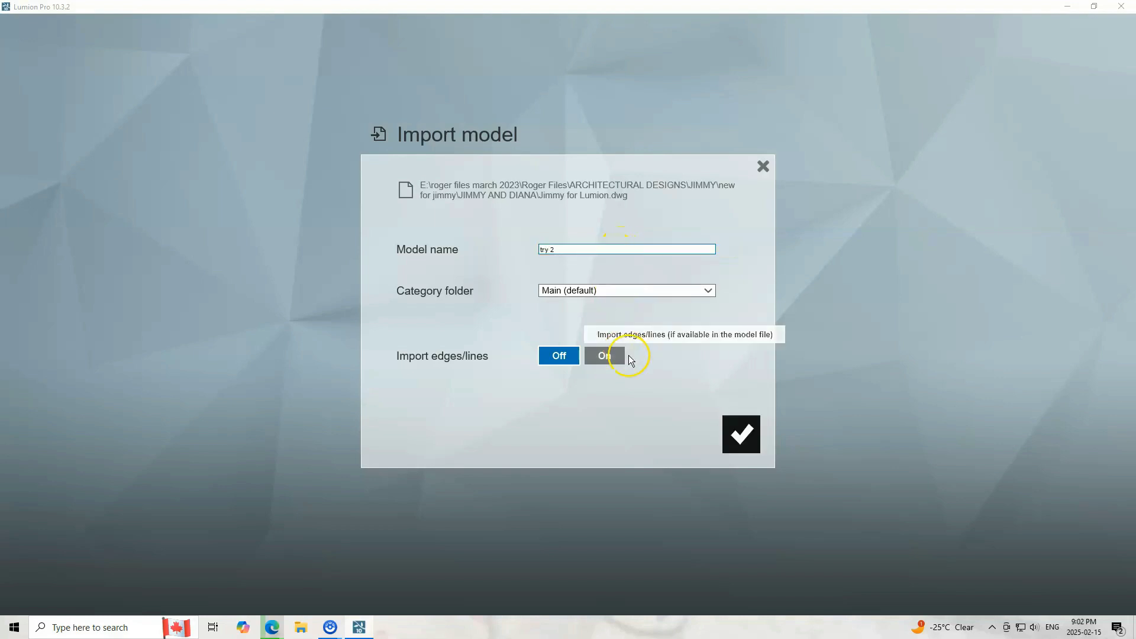
left_click(740, 437)
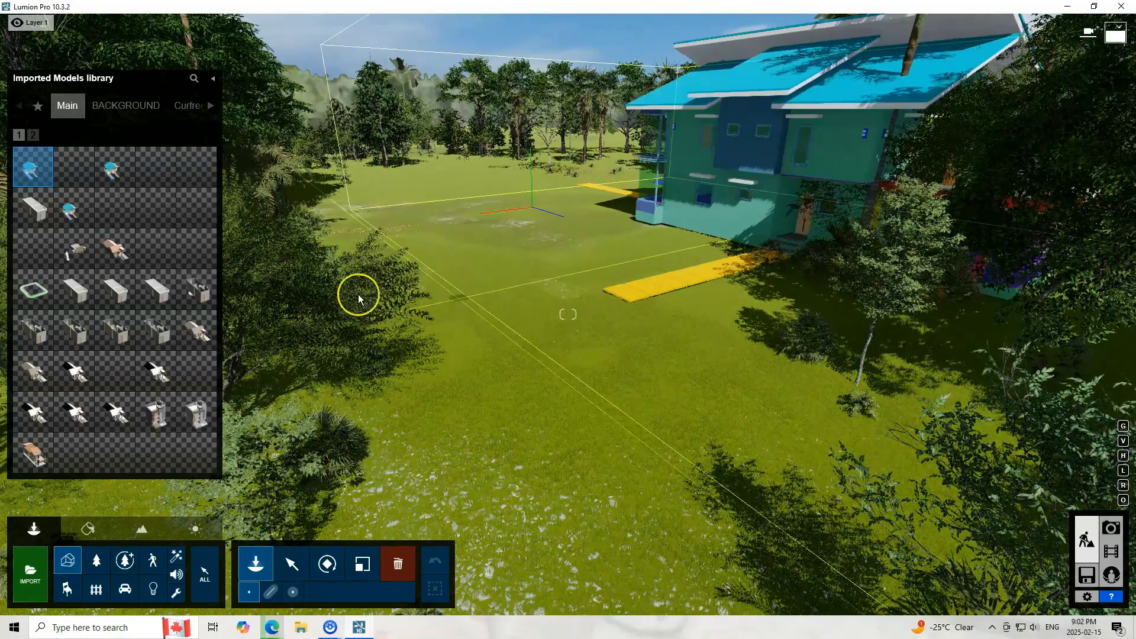
Step: Place the imported house on the grass clearing near the scene's axis marker
key("s")
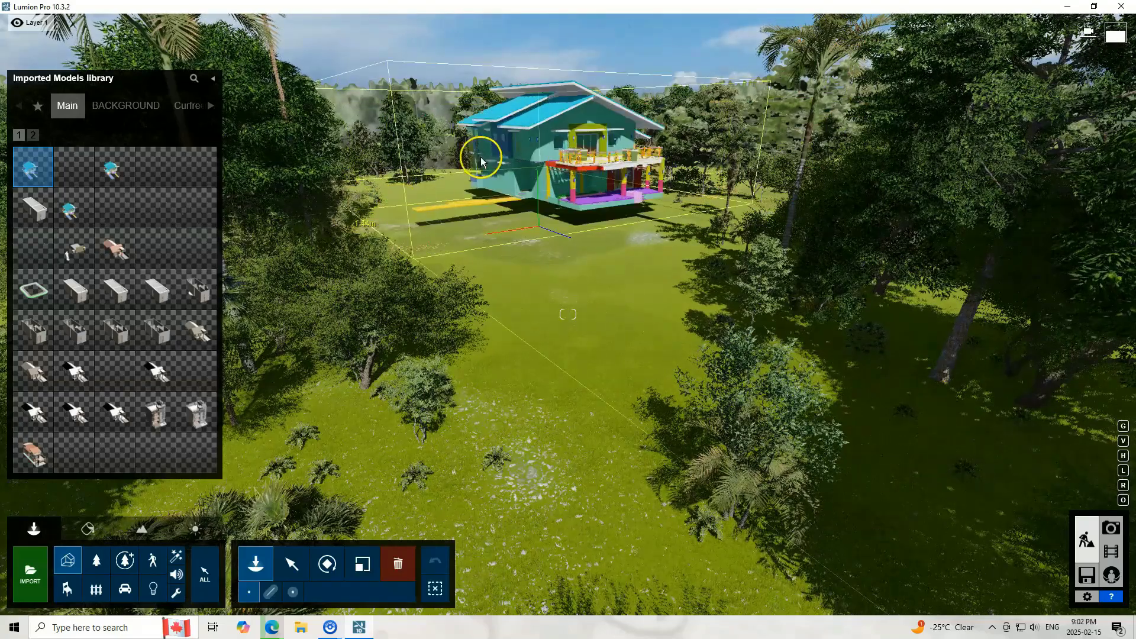
left_click(481, 161)
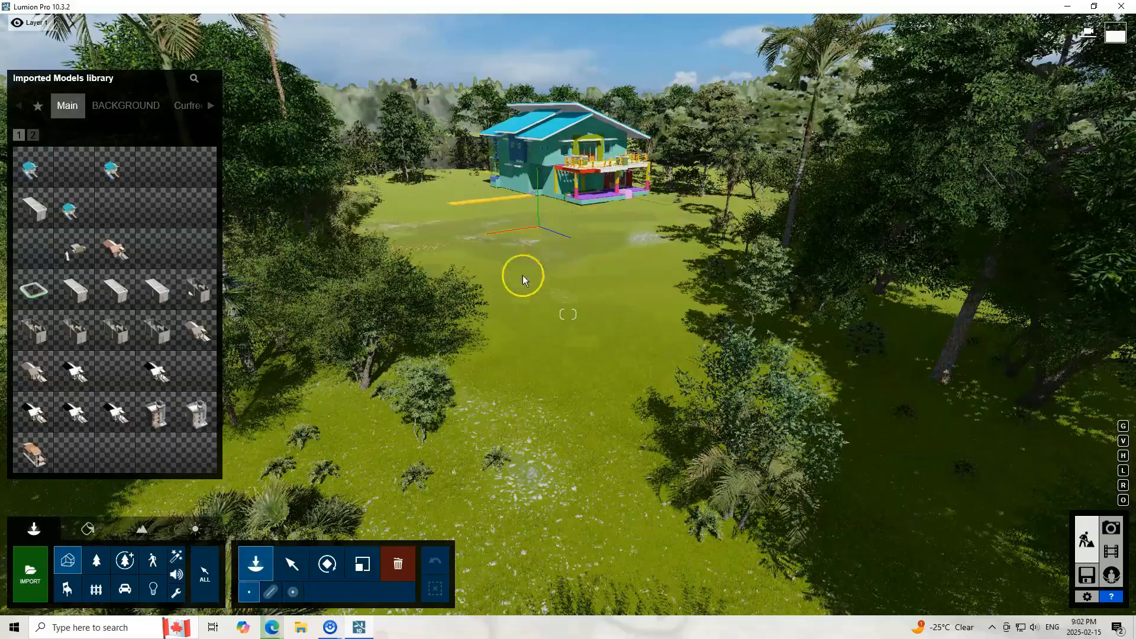
Step: Select the placed house by its insertion point for a horizontal move
right_click_drag(546, 310, 589, 283)
left_click(295, 561)
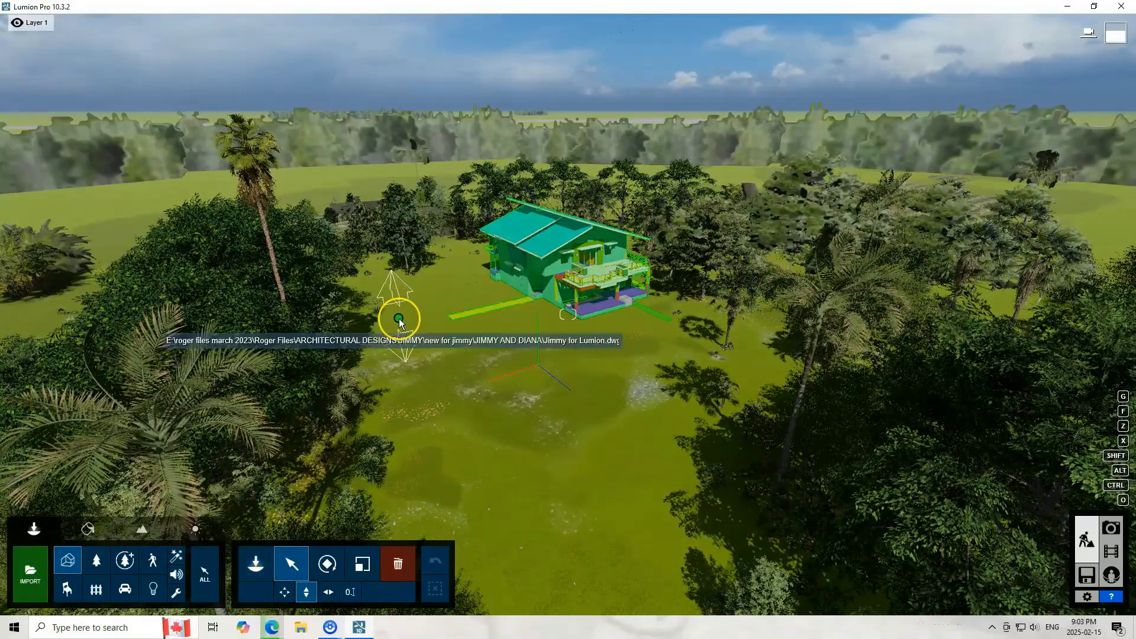
left_click(324, 592)
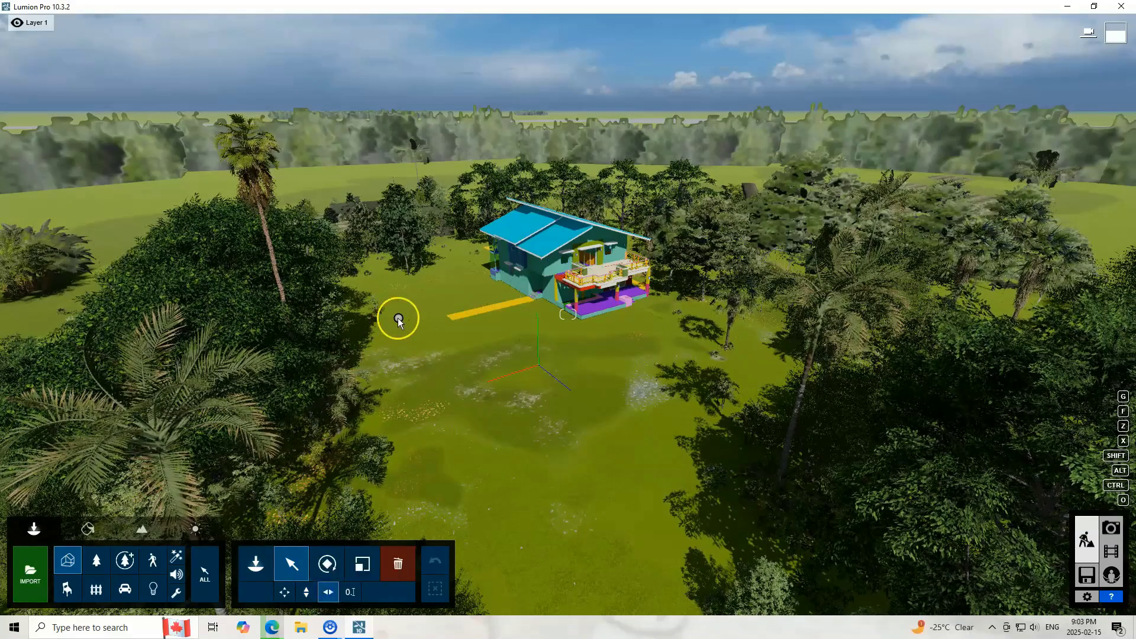
left_click(398, 320)
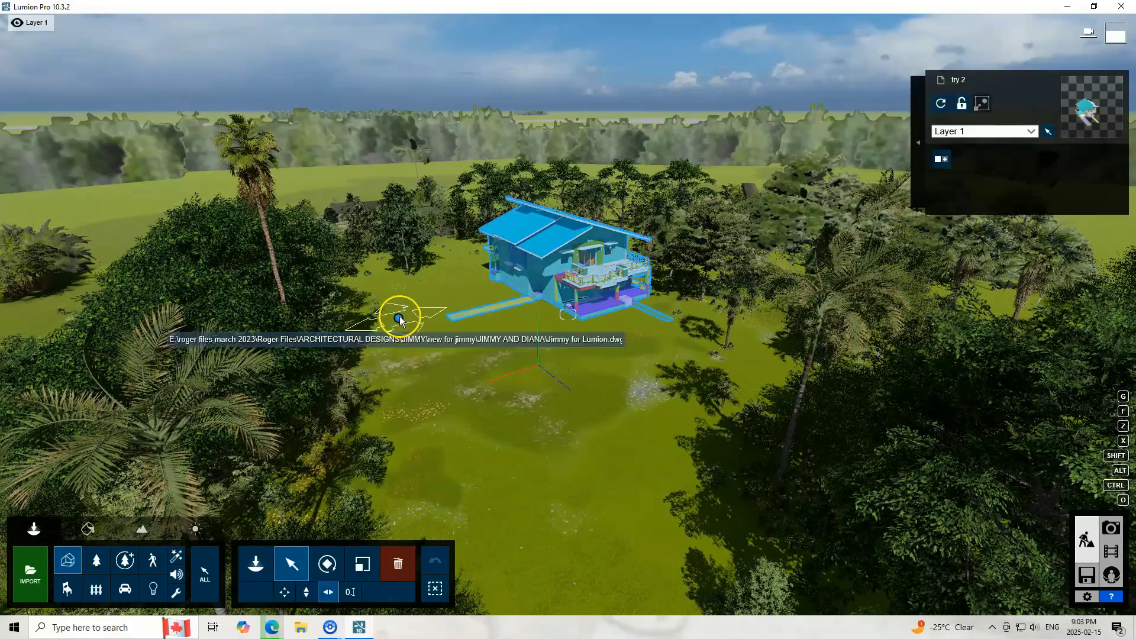